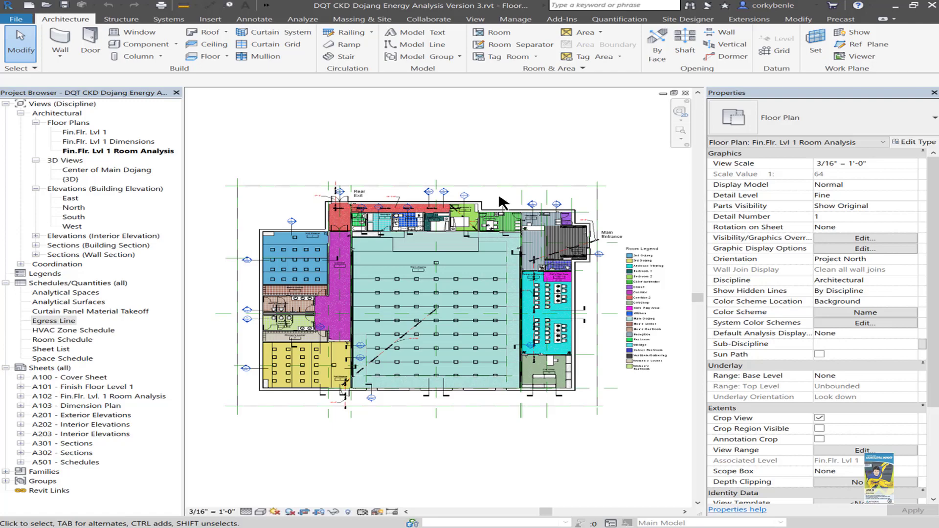
Examine the egress lines running from the Main Entrance through the Vestibule, Reception and Audience Viewing areas of the floor plan.
scroll(548, 264, up, 4)
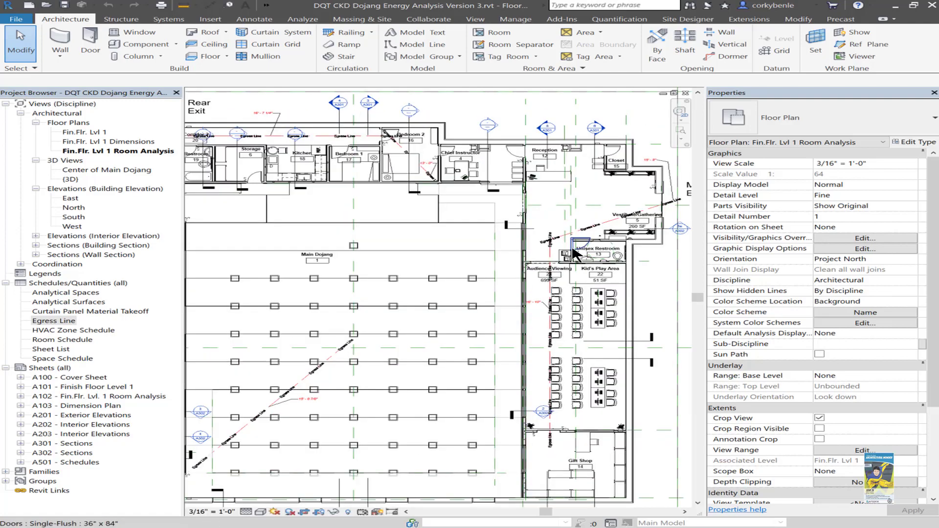
scroll(574, 254, up, 5)
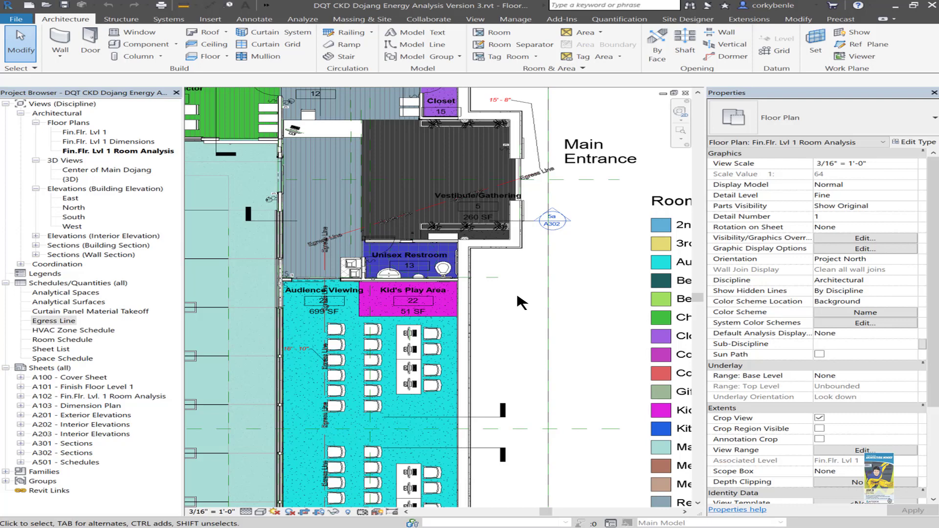
scroll(501, 291, up, 1)
middle_drag(517, 300, 619, 330)
scroll(596, 306, up, 1)
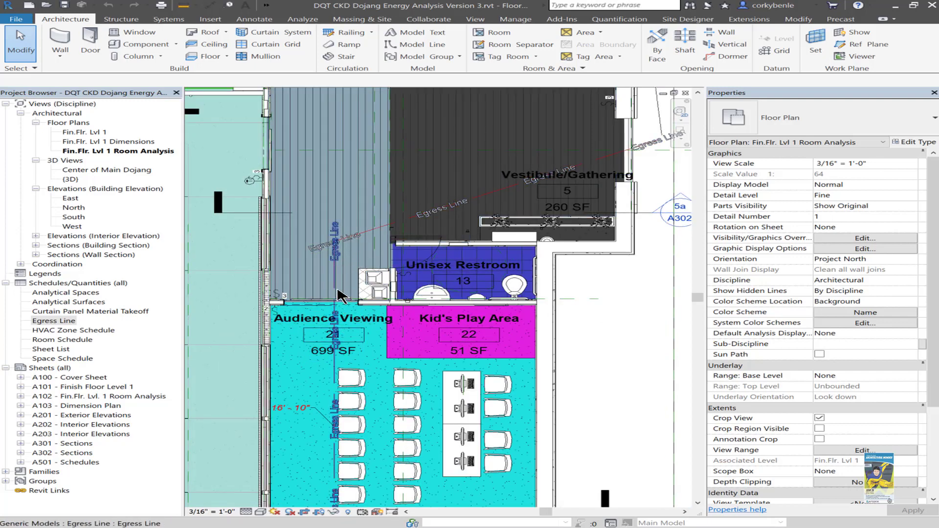
scroll(340, 290, down, 3)
middle_drag(497, 354, 720, 395)
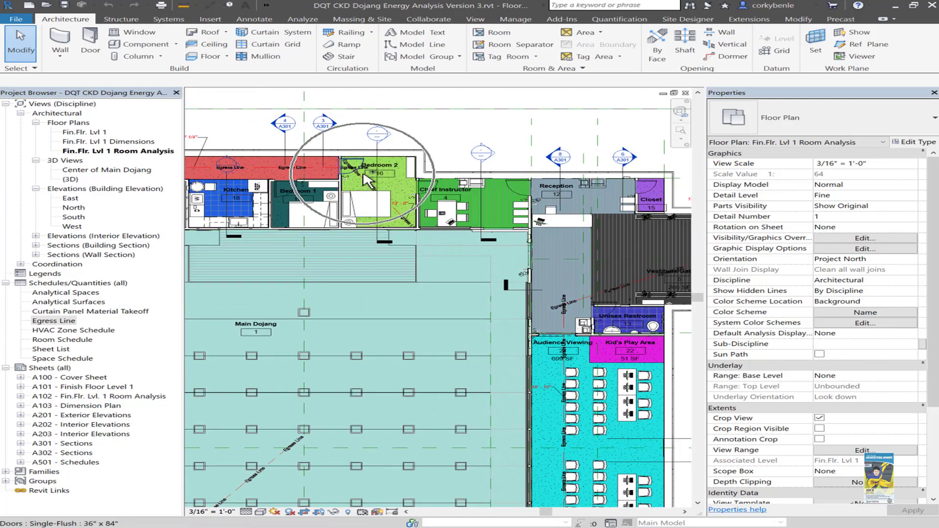
Inspect the egress lines and length tags across the Main Dojang and 3rd Dojang, down to the exit door.
scroll(277, 201, down, 1)
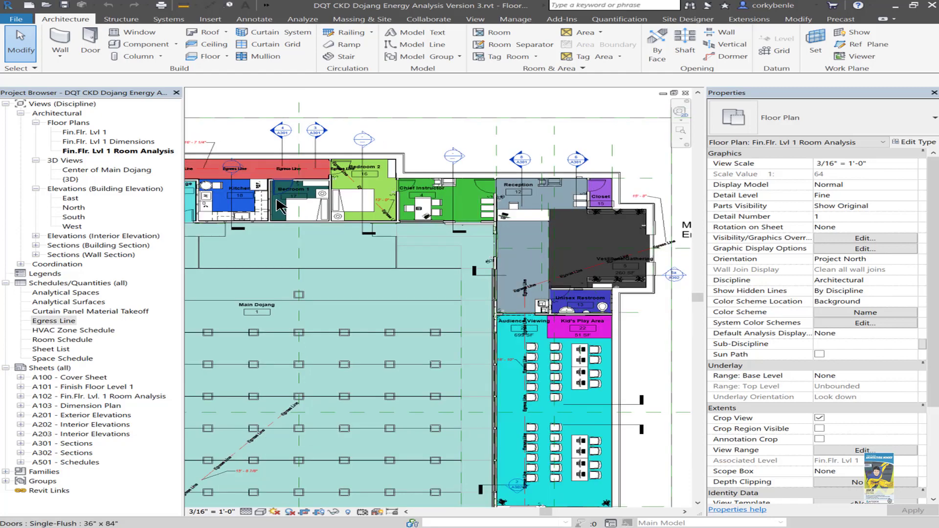
scroll(276, 200, down, 1)
middle_drag(277, 200, 427, 170)
middle_drag(365, 318, 457, 306)
middle_drag(414, 431, 478, 323)
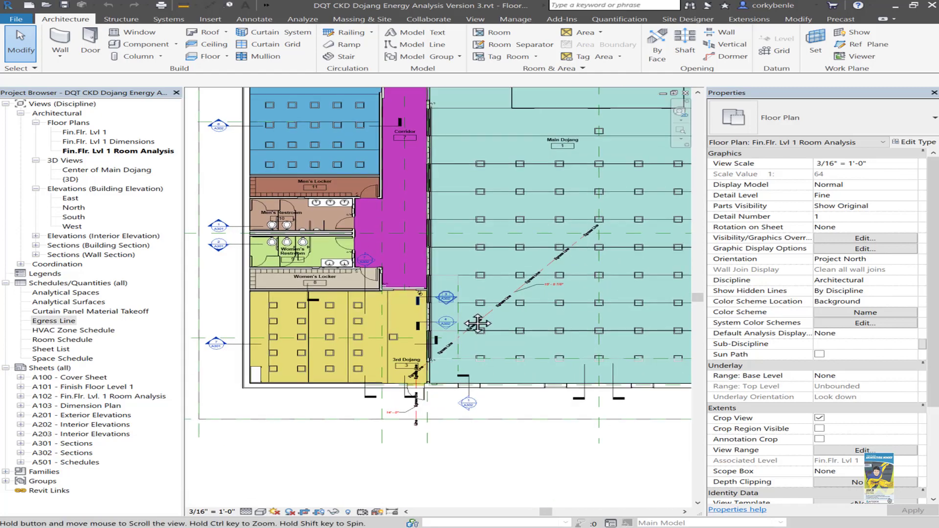
scroll(518, 274, up, 4)
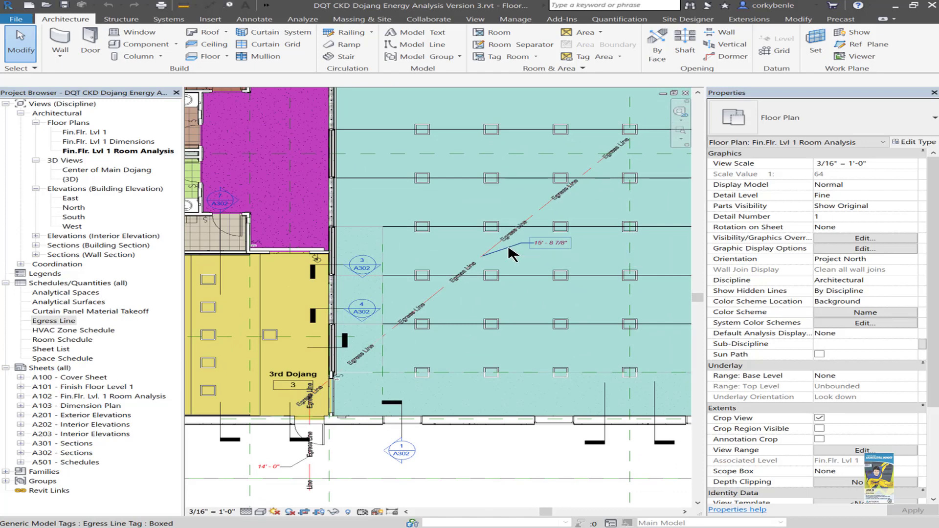
middle_drag(477, 287, 475, 218)
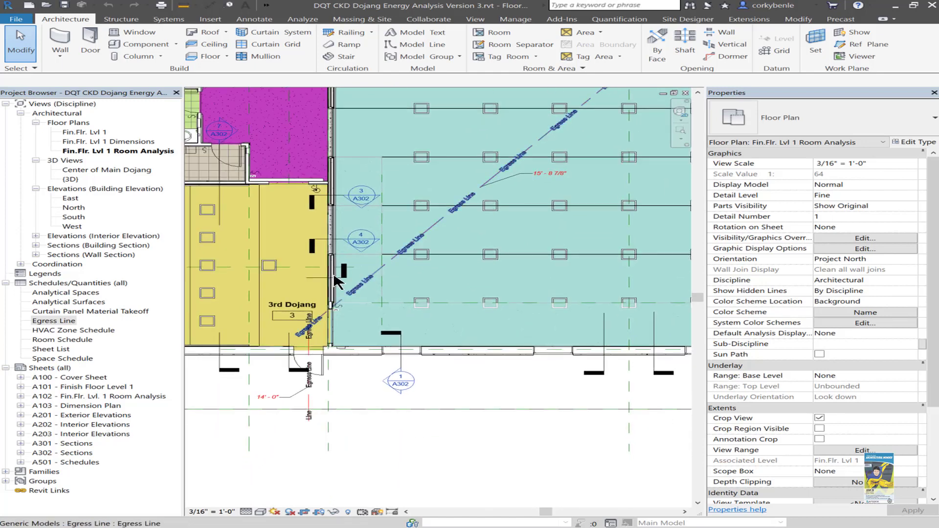
scroll(301, 391, up, 2)
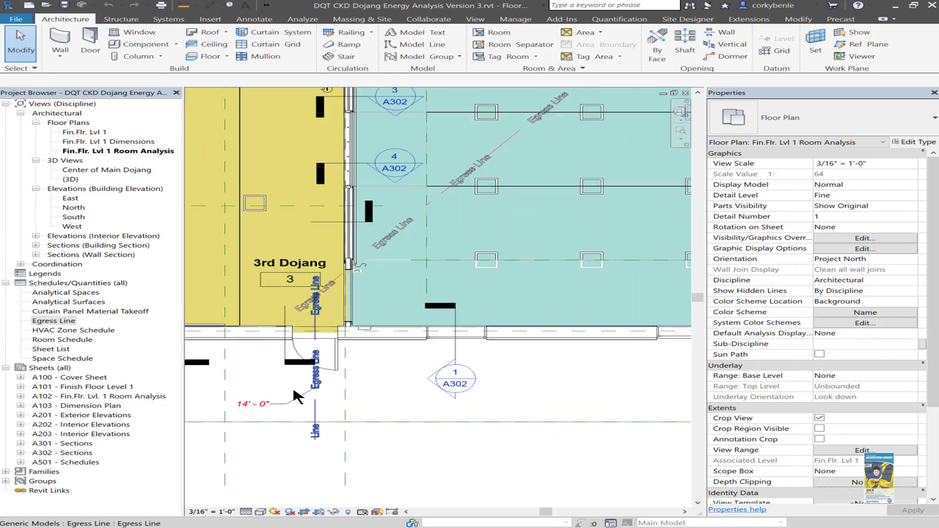
Open the Egress Line family for editing from the line at the 3rd Dojang exit, and display its Ref. Level floor plan.
click(317, 435)
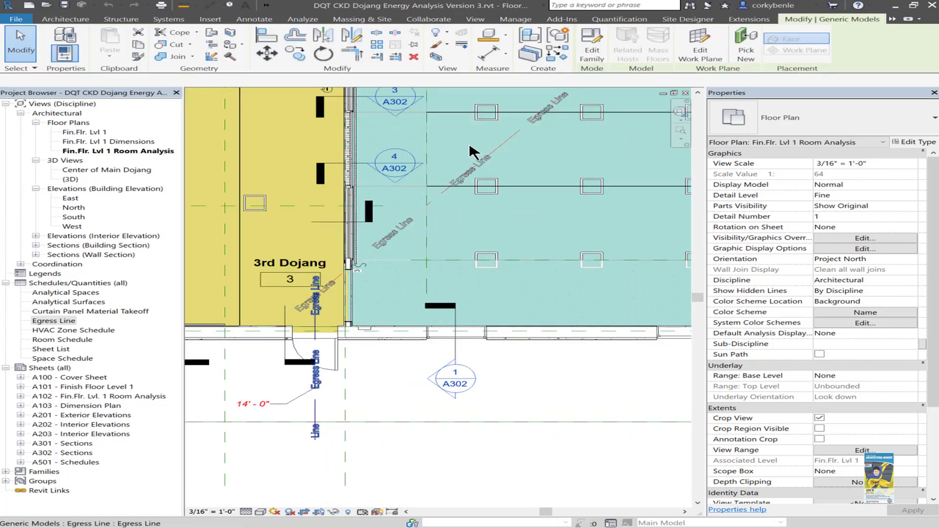
click(594, 59)
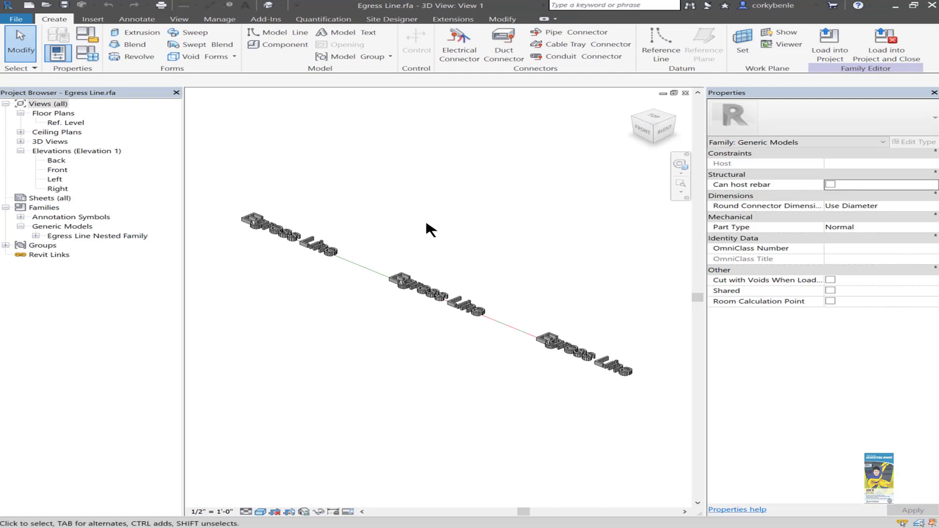
shift+middle_drag(429, 216, 341, 193)
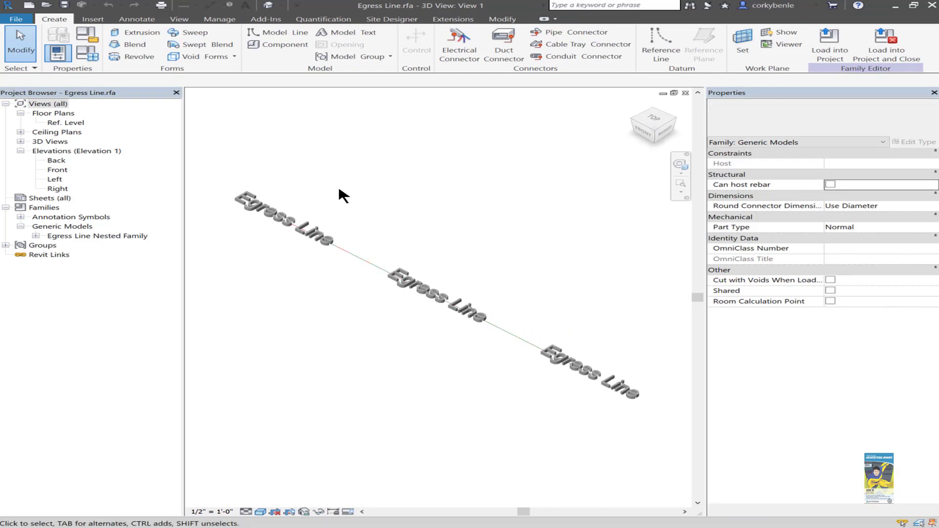
double_click(68, 124)
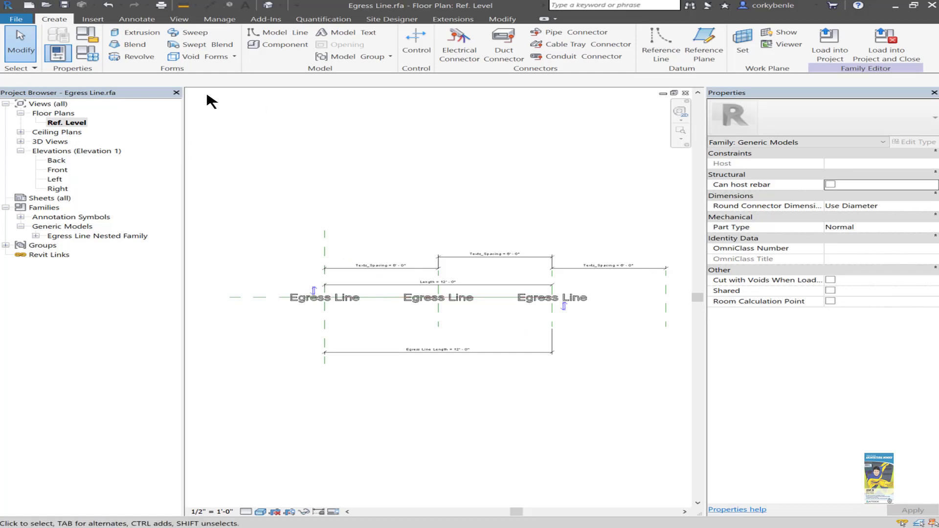
Review the Egress Line family's types and its family category and parameters, leaving the settings unchanged.
click(88, 54)
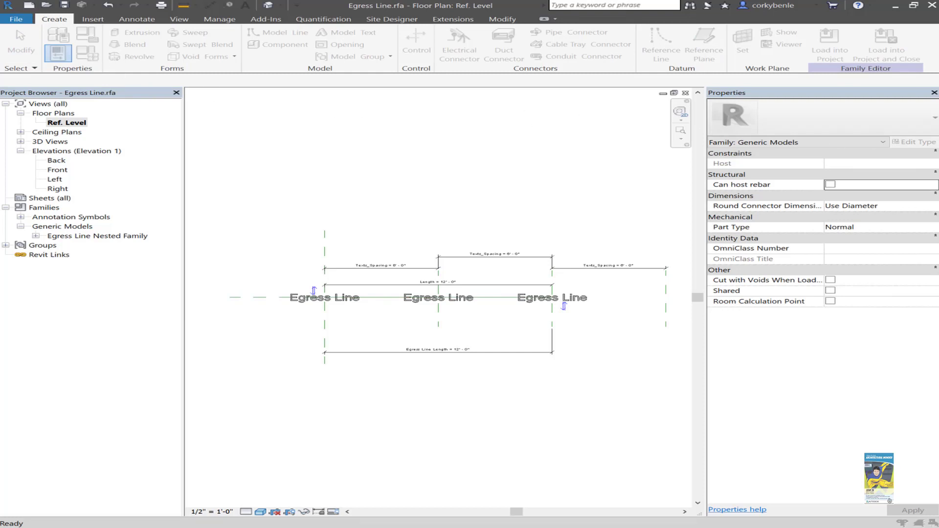
key(Escape)
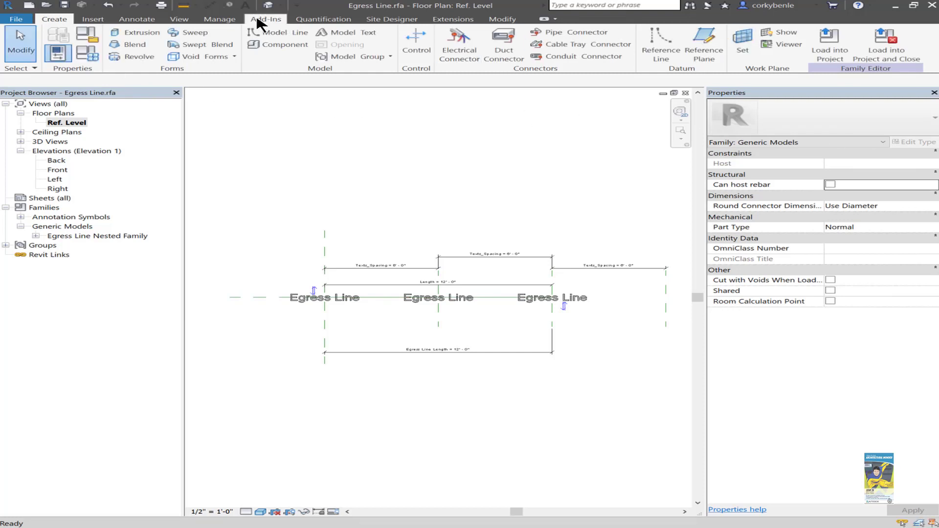
click(88, 35)
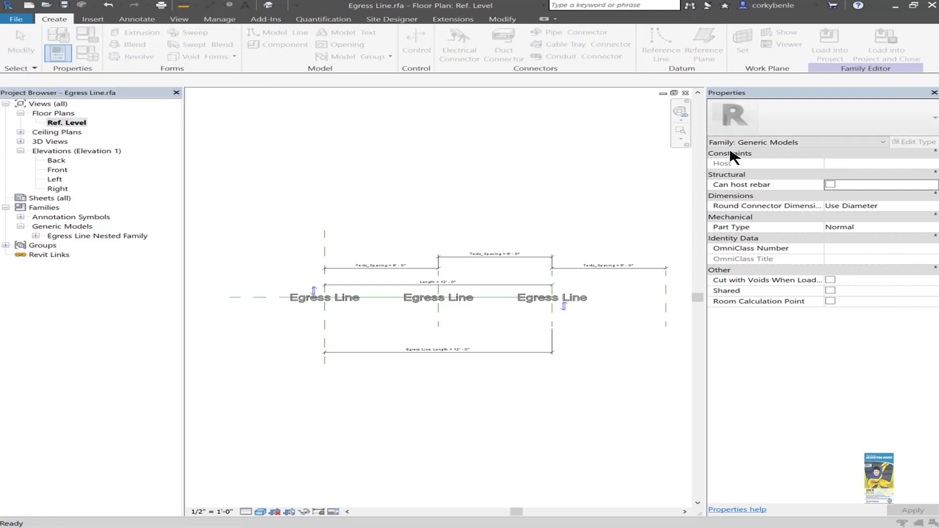
drag(938, 94, 482, 155)
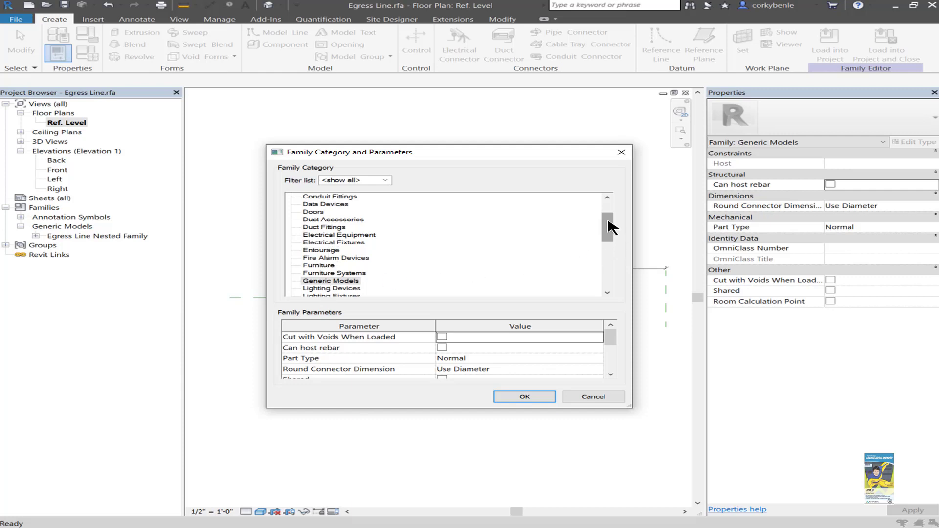
drag(611, 226, 612, 259)
click(594, 396)
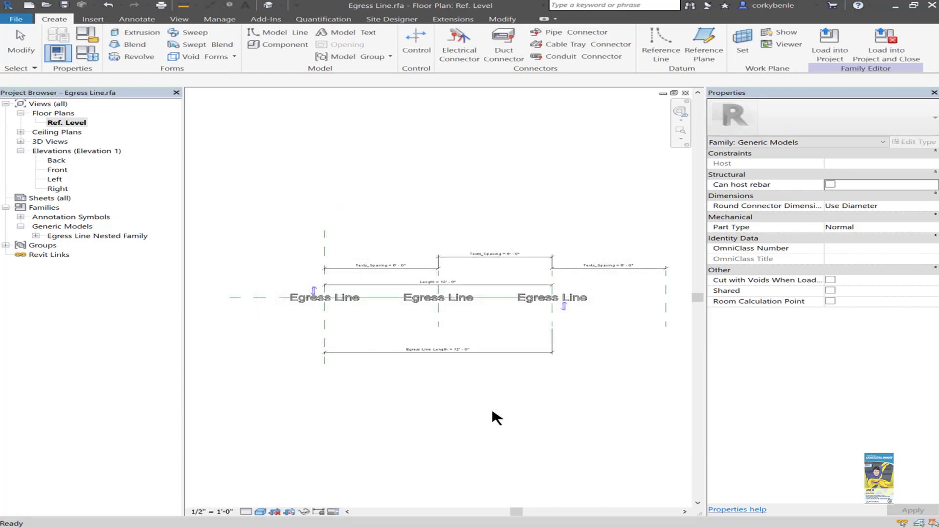
Inspect the Egress Line family's work plane in the 3D view without picking a new plane, and return to the Ref. Level plan.
scroll(437, 345, up, 3)
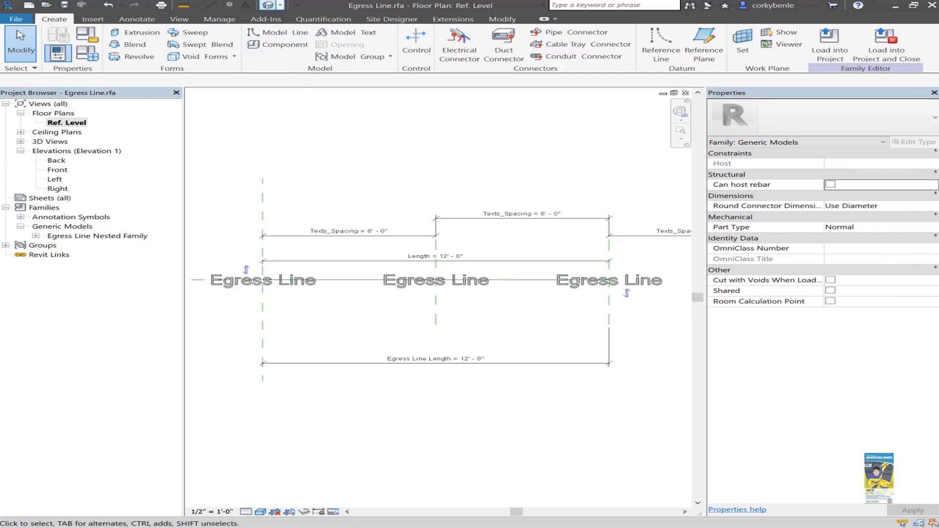
click(268, 5)
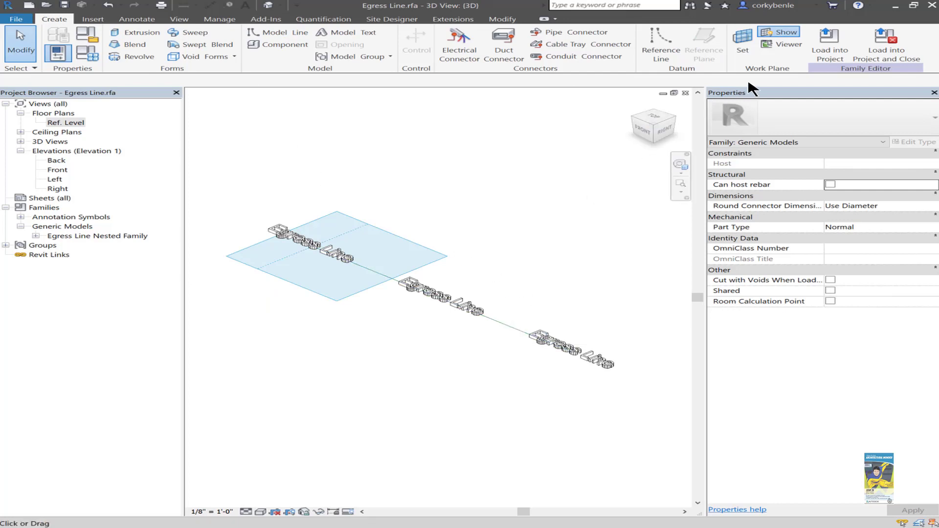
click(743, 54)
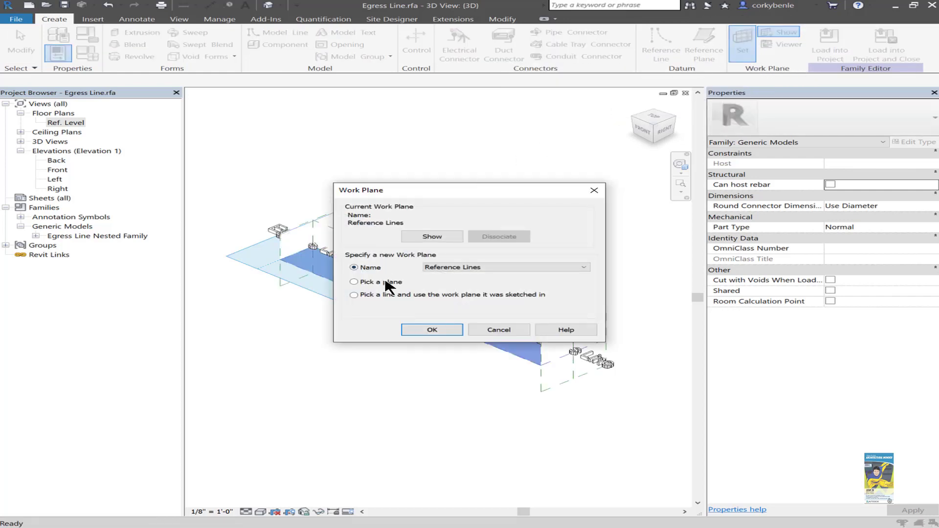
click(432, 329)
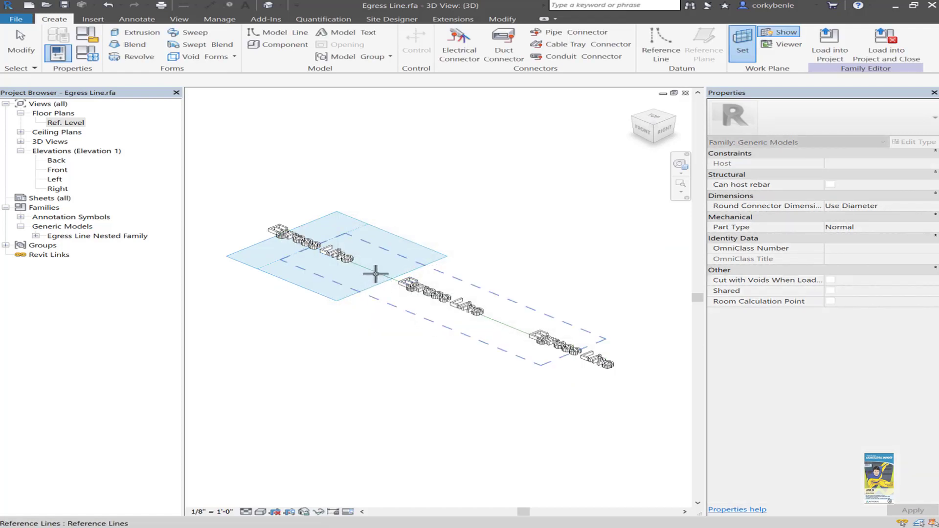
click(21, 45)
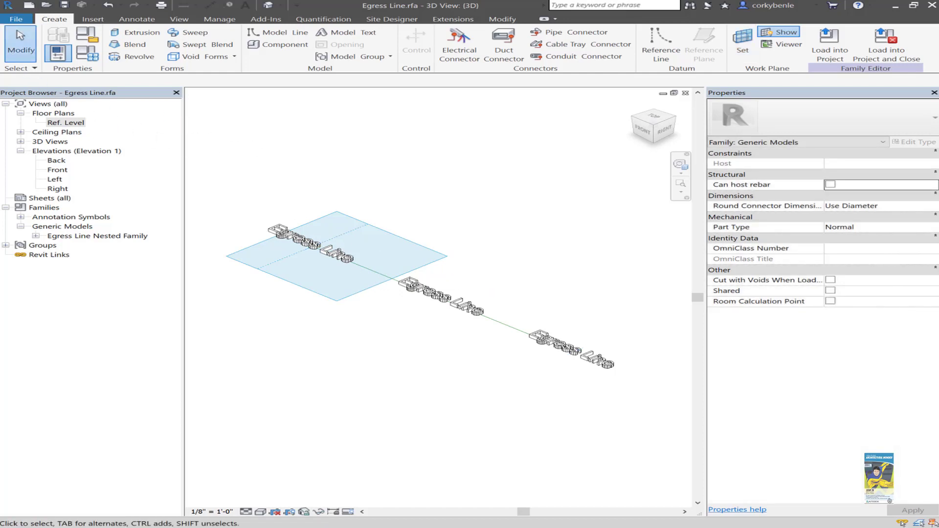
double_click(66, 122)
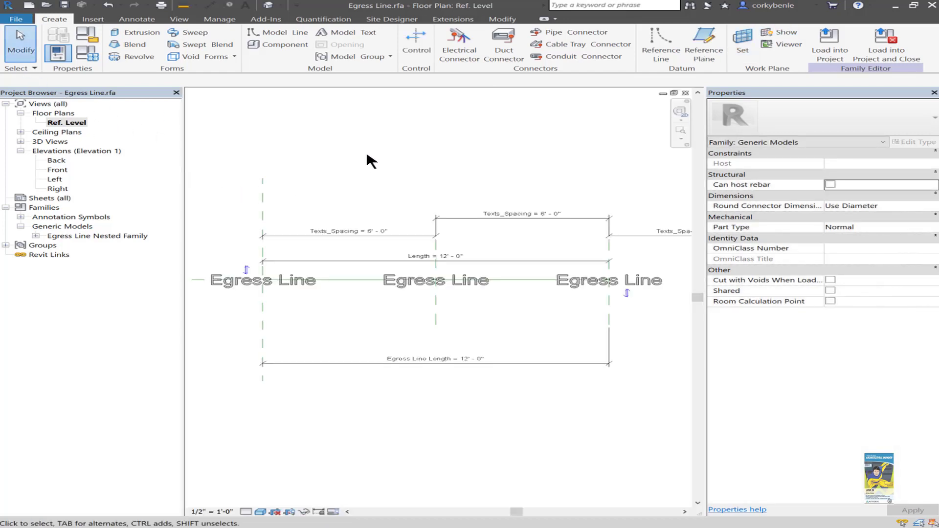
Open the Egress Line Nested Family for editing from the first text instance in the array.
scroll(396, 156, down, 1)
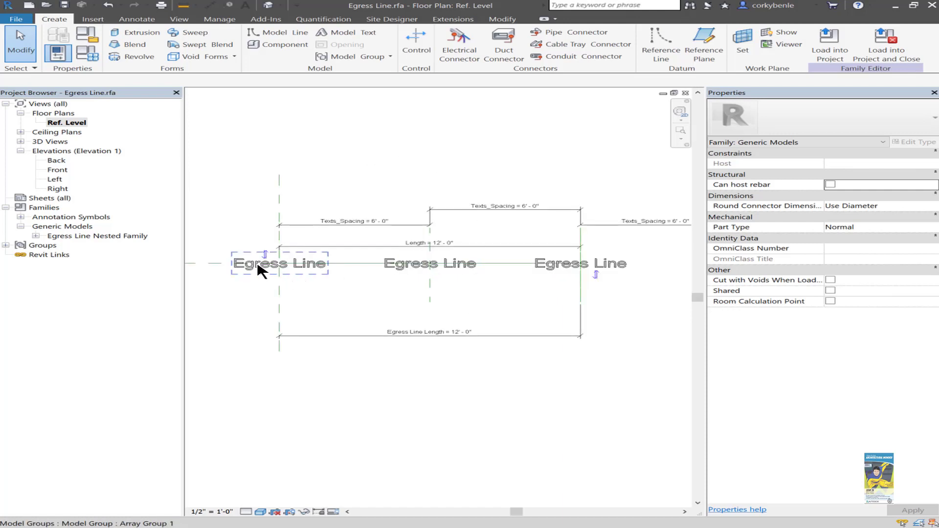
key(Tab)
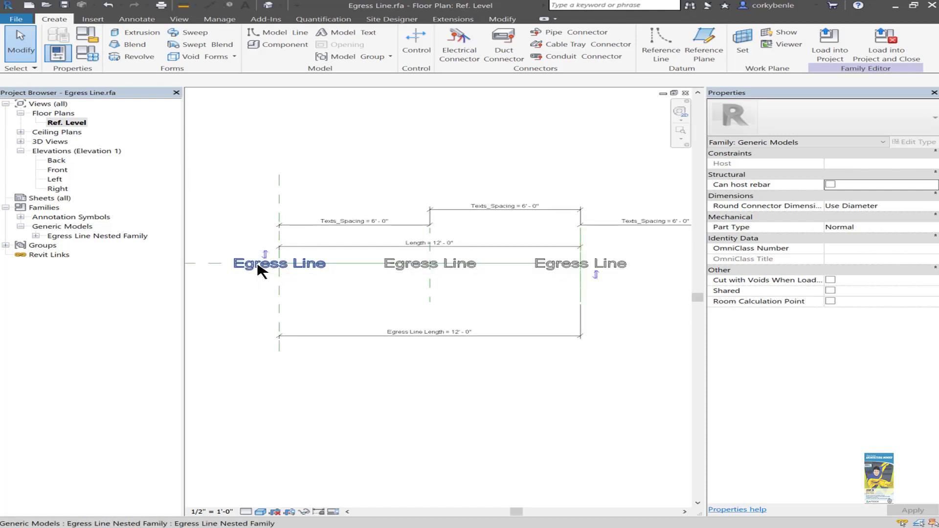
click(259, 270)
click(513, 63)
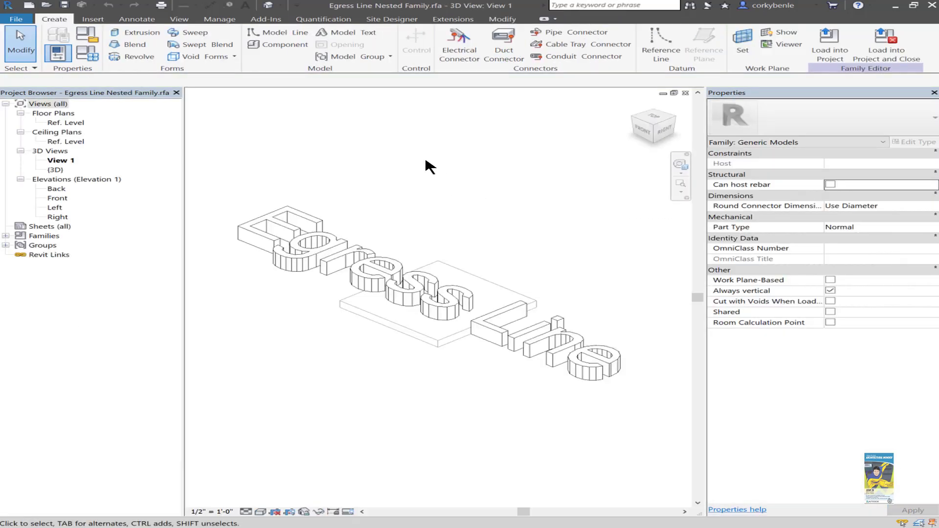
Review the nested family's category and parameters and the type properties of its Egress Line model text, leaving both unchanged.
click(83, 36)
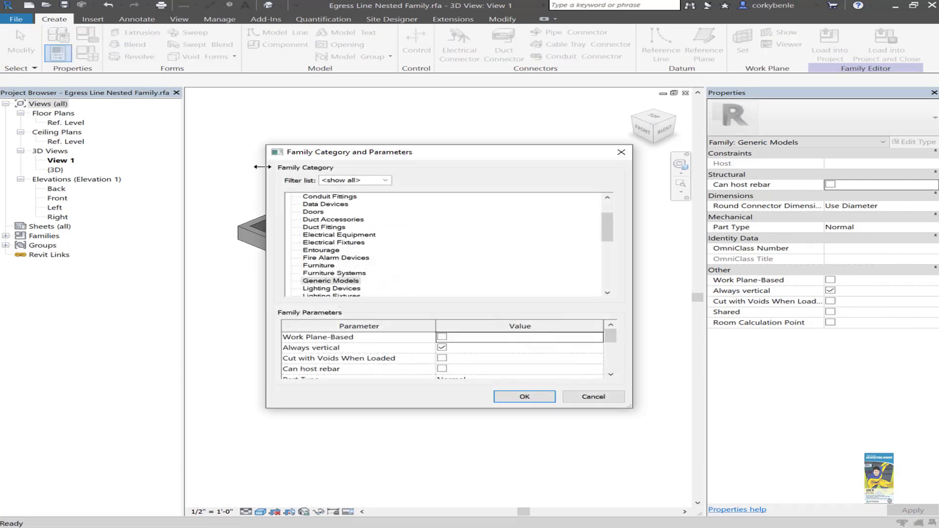
click(594, 399)
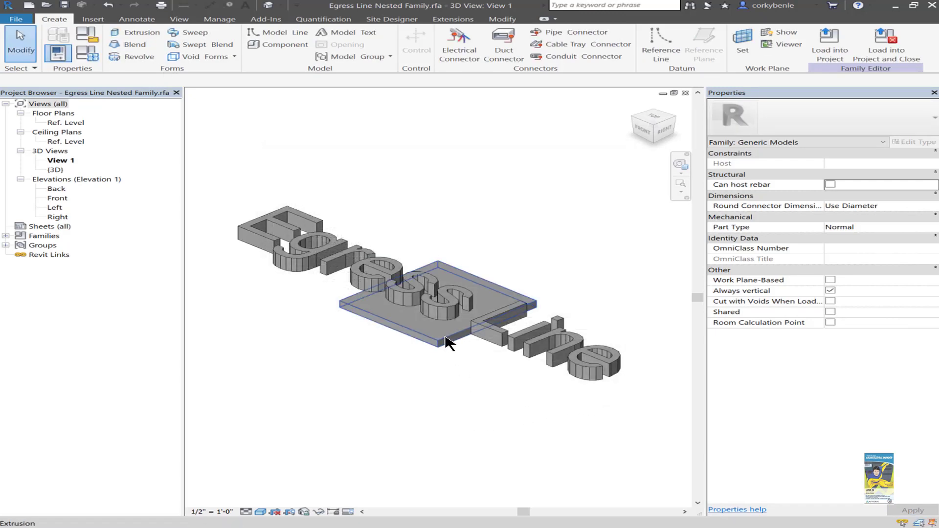
click(345, 268)
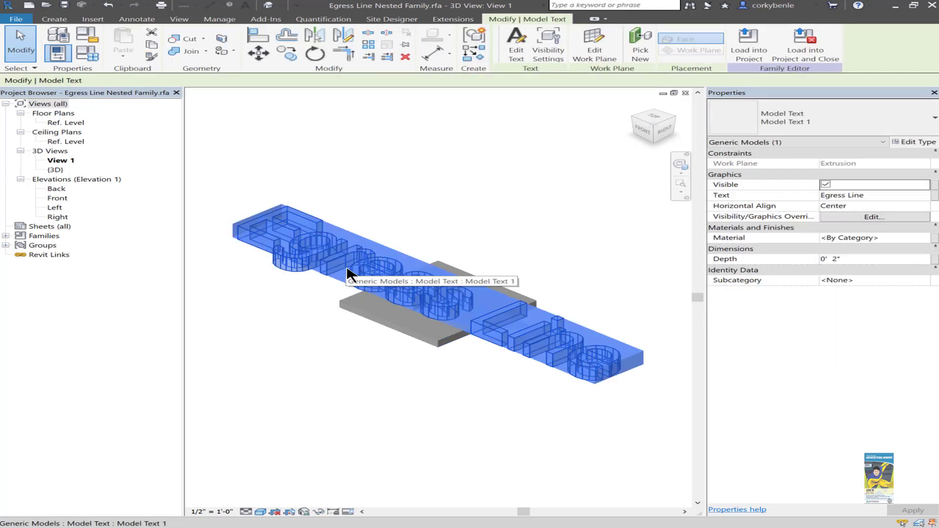
click(912, 142)
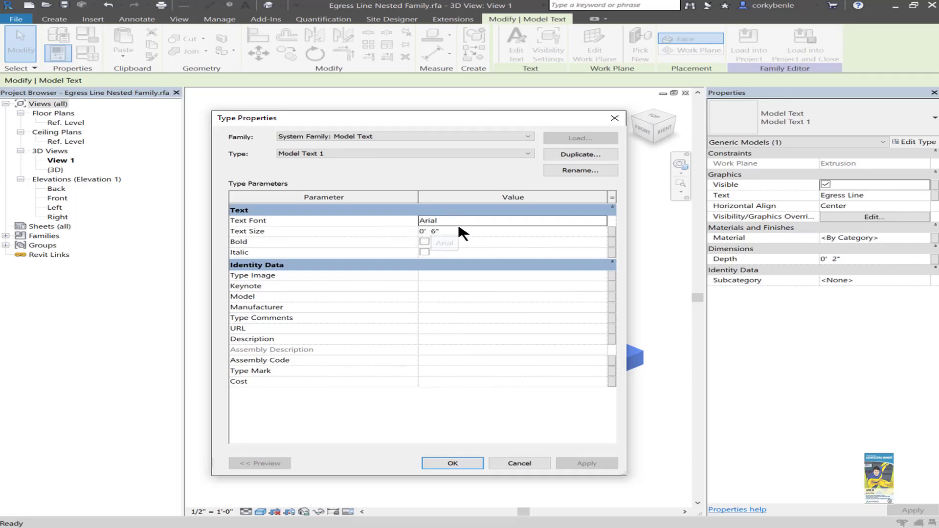
click(521, 464)
click(497, 403)
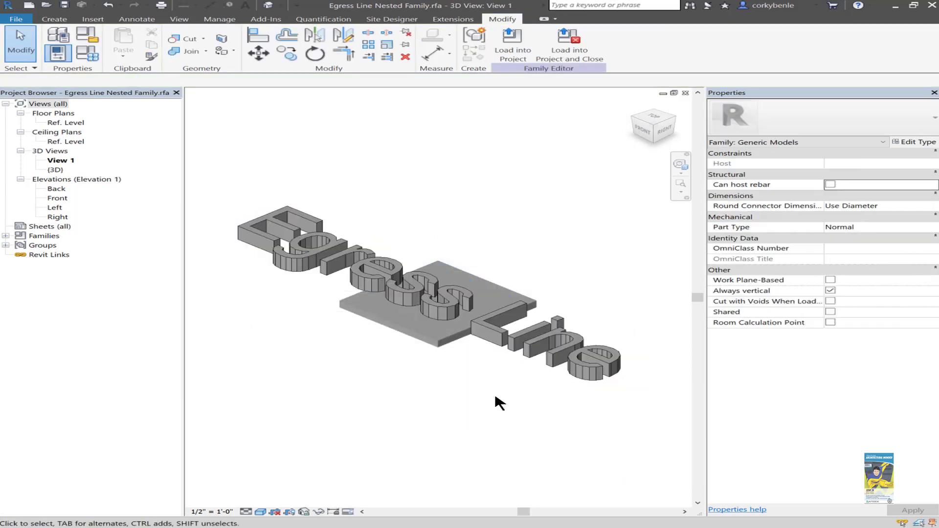
Review the visibility settings of the nested family's extrusion in the Ref. Level plan, leaving them unchanged.
double_click(66, 123)
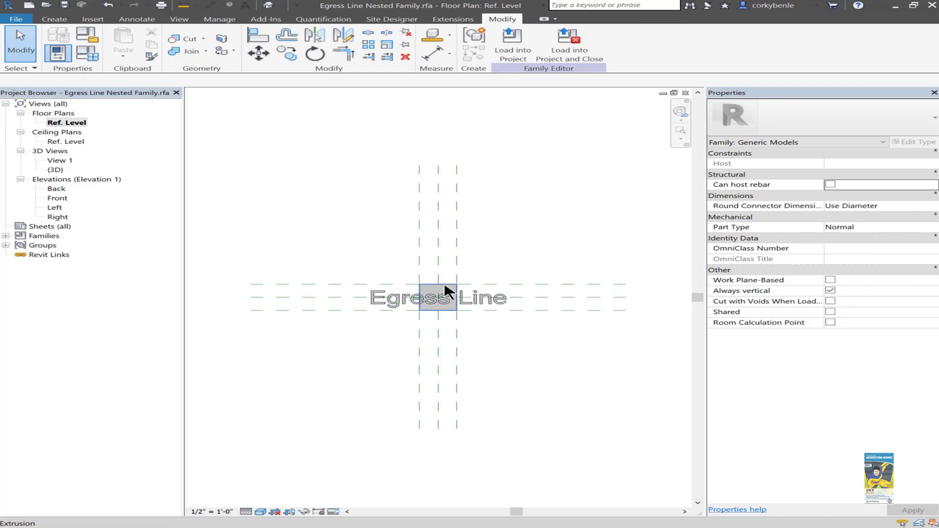
click(448, 296)
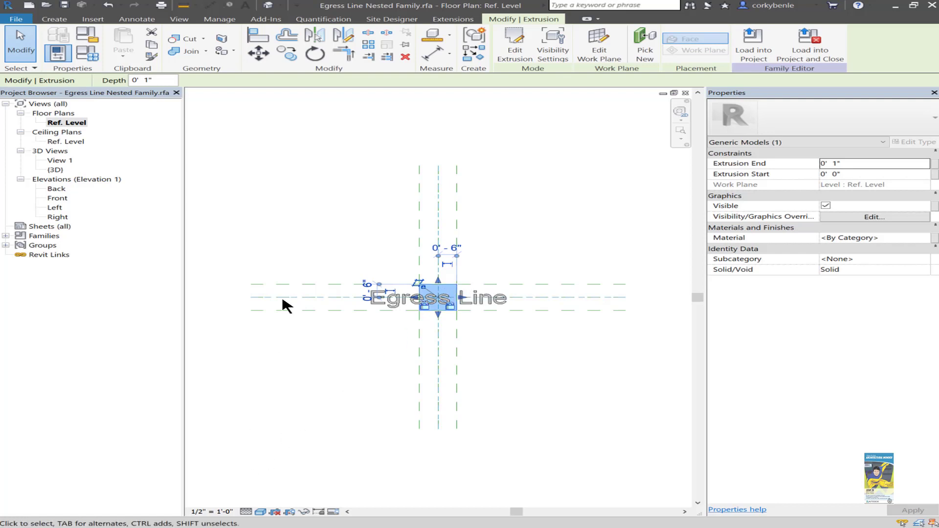
click(553, 51)
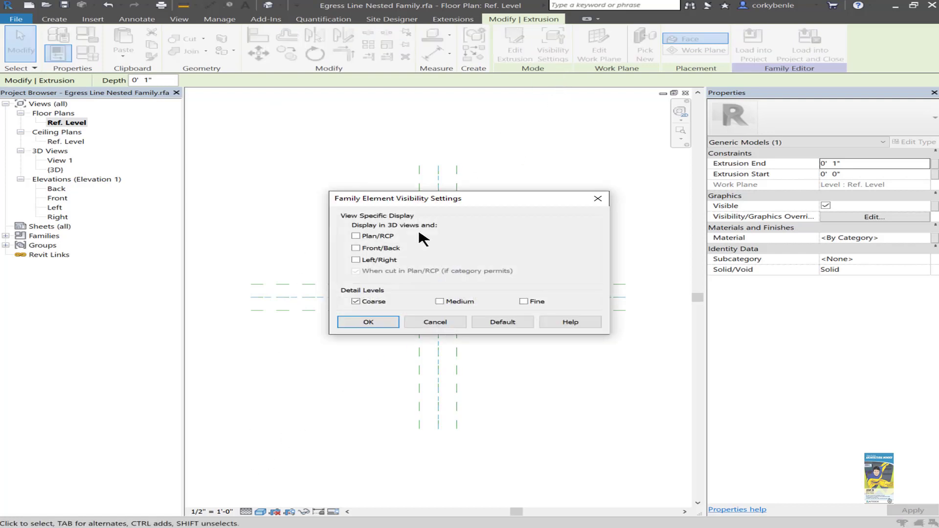
click(436, 322)
click(558, 294)
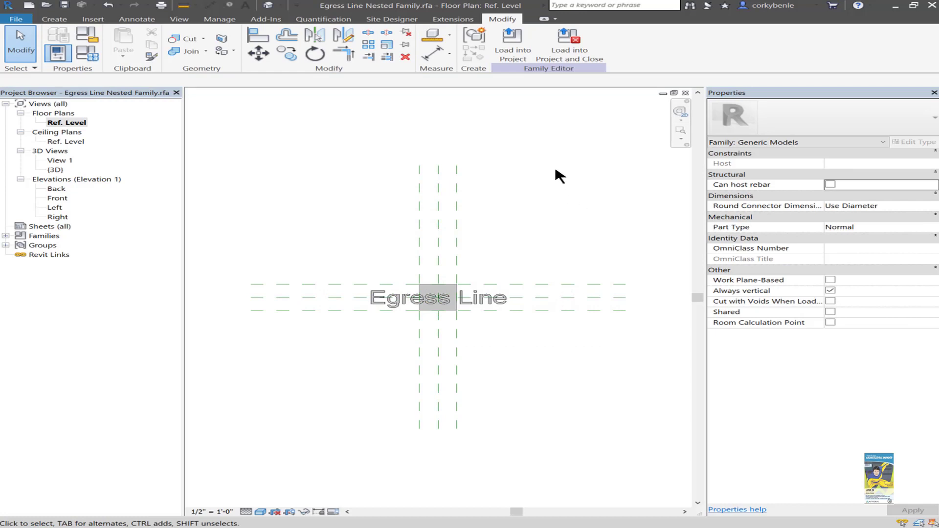
Close the Egress Line Nested Family without saving changes and return to the Egress Line family.
click(686, 93)
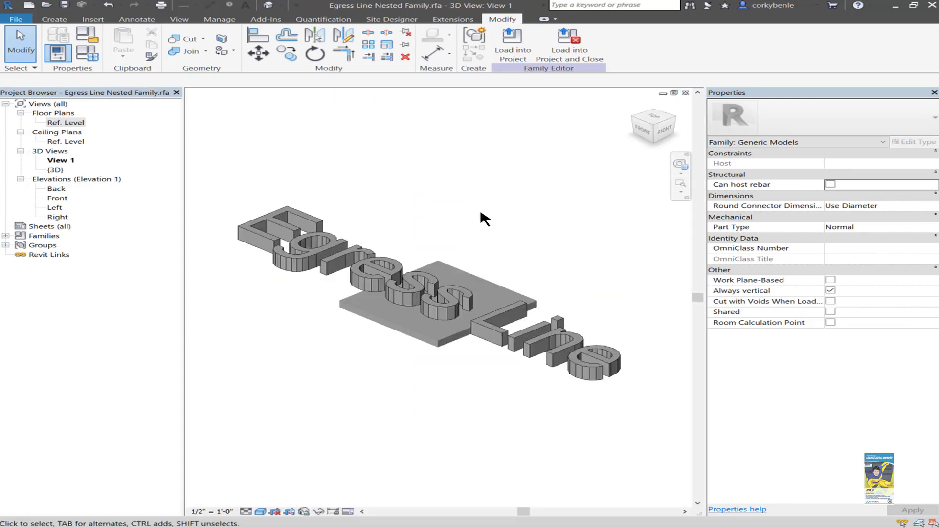
click(686, 93)
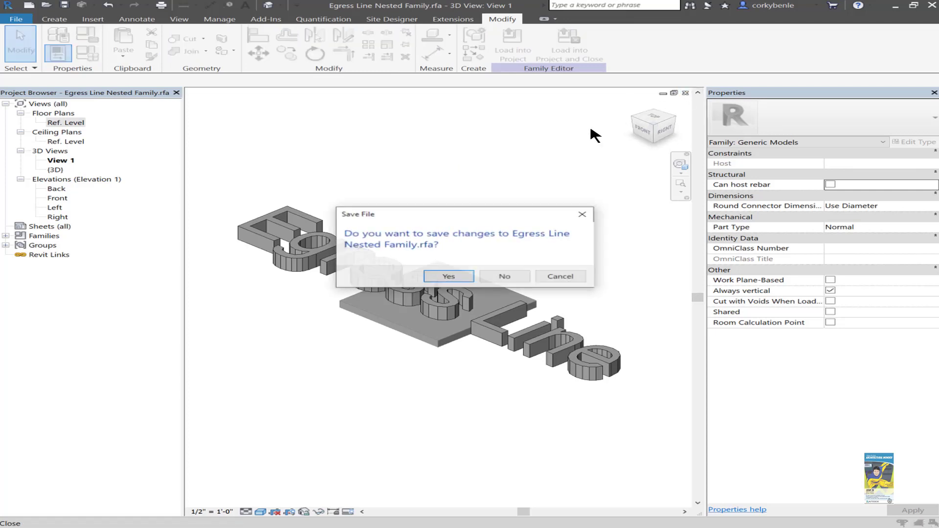
click(510, 276)
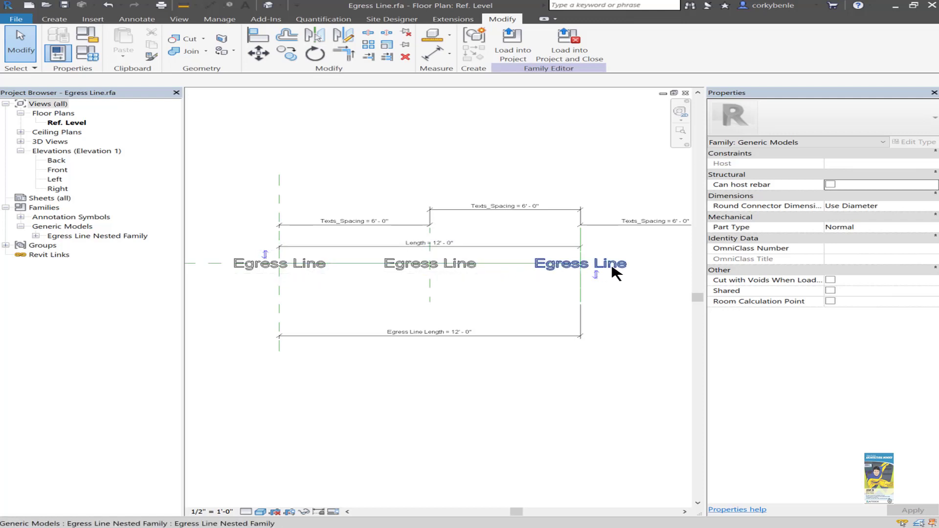
Inspect the text array's Quantity_of_Texts label and the first Texts_Spacing dimension in the Ref. Level plan.
click(309, 265)
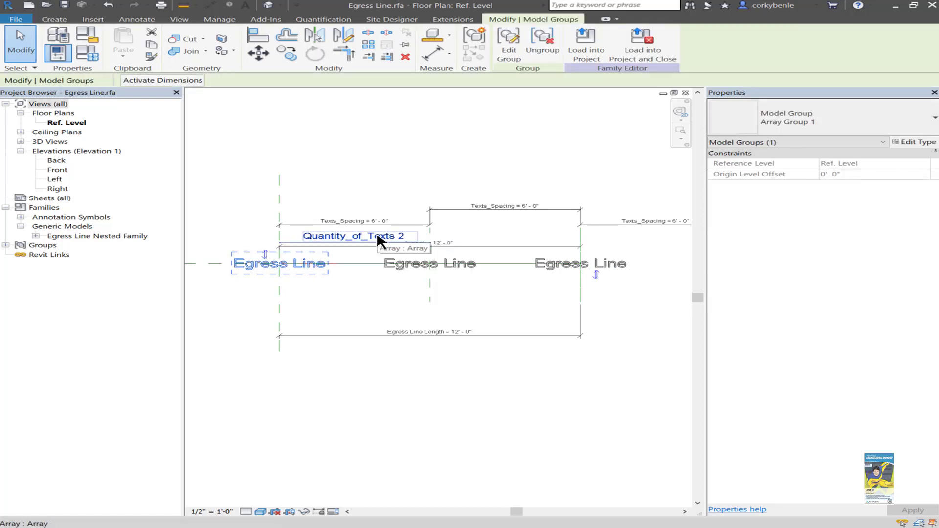
click(333, 399)
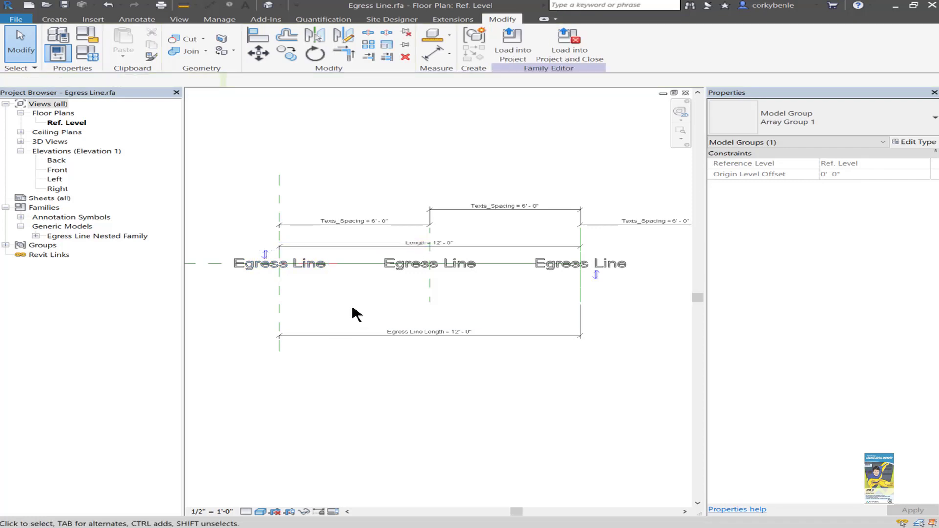
click(337, 225)
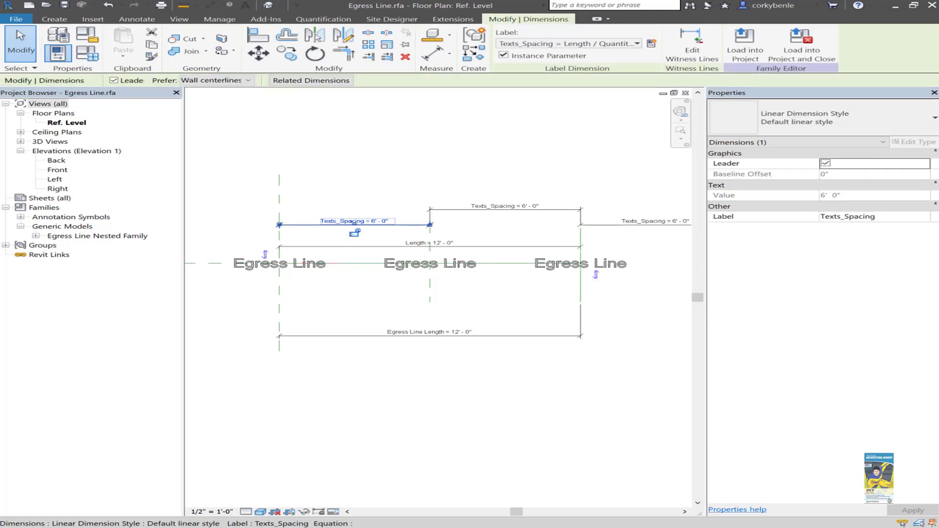
click(401, 153)
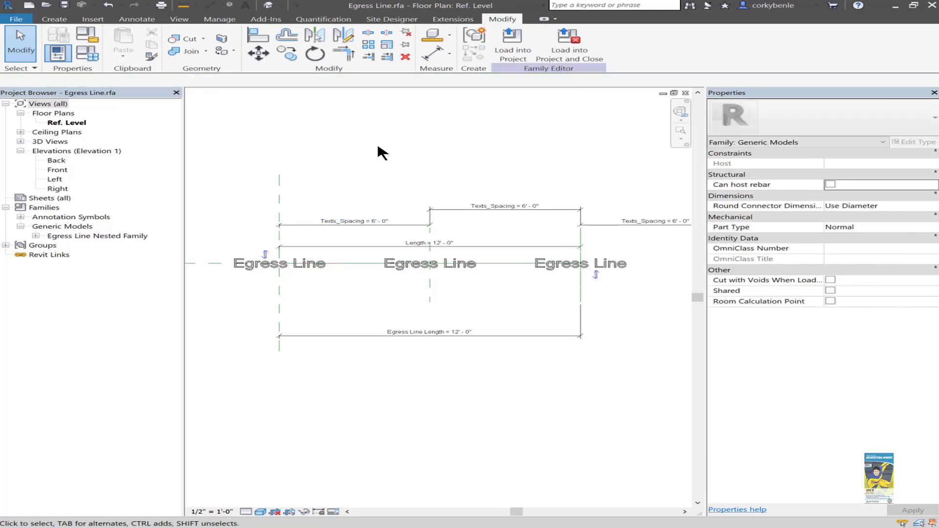
key(z)
key(e)
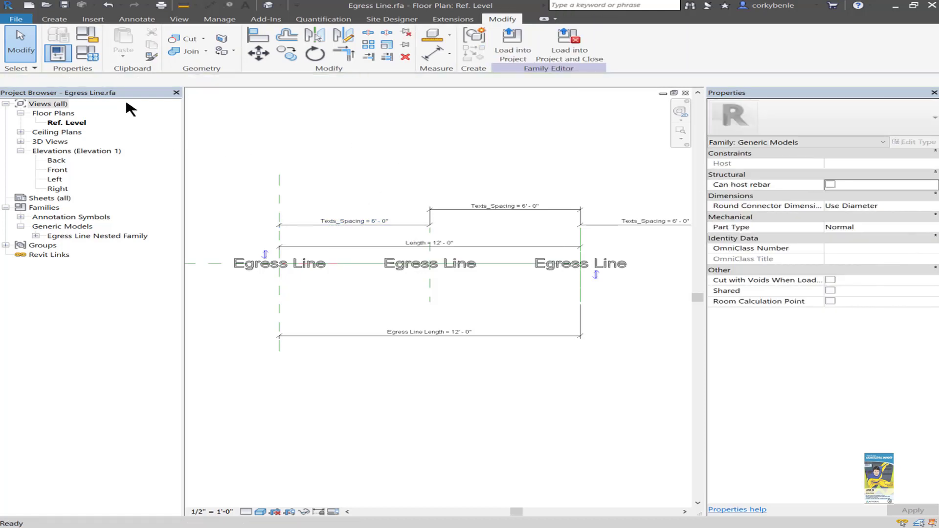
Review the Egress Line family's parameters with their full formulas in Family Types, discarding any changes.
click(89, 58)
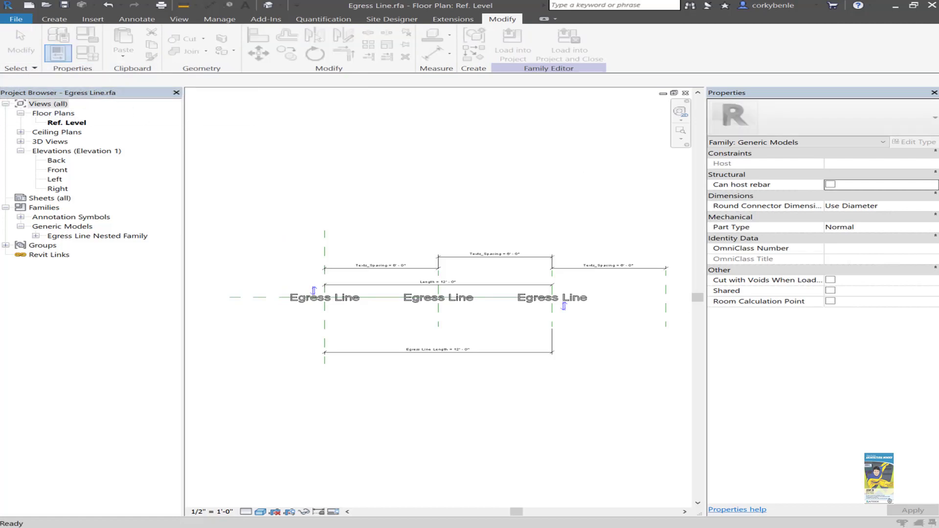
drag(938, 39, 149, 46)
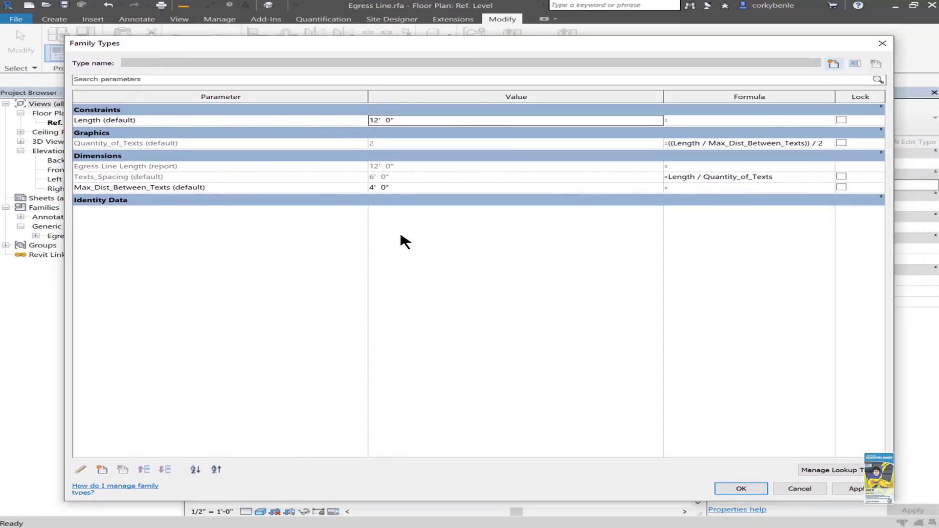
mouse_move(894, 500)
mouse_down()
mouse_move(528, 381)
mouse_move(439, 446)
mouse_move(440, 455)
mouse_move(472, 455)
mouse_up()
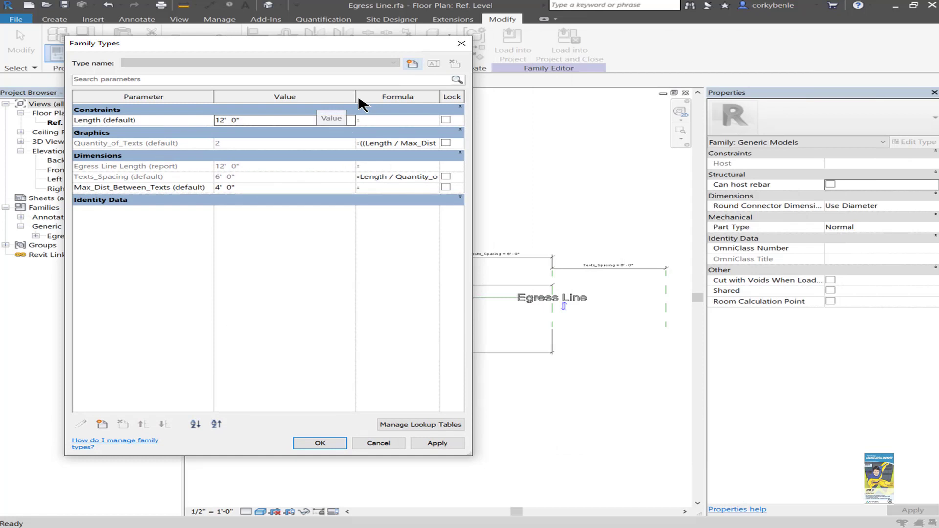
drag(355, 96, 258, 96)
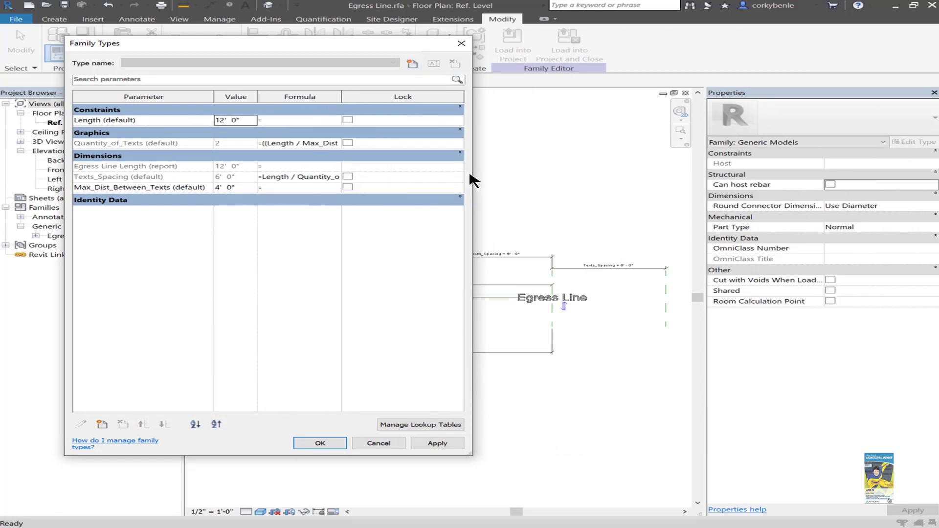
drag(476, 172, 677, 172)
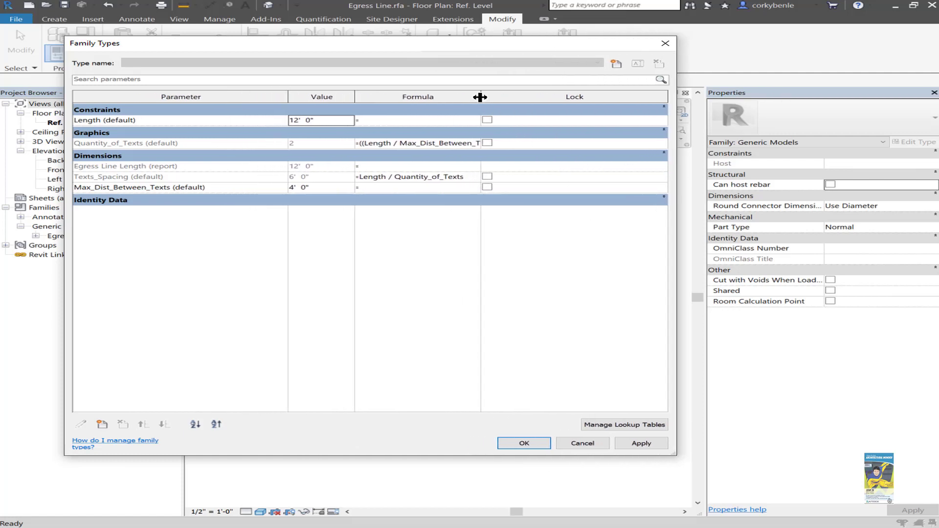
drag(480, 96, 571, 96)
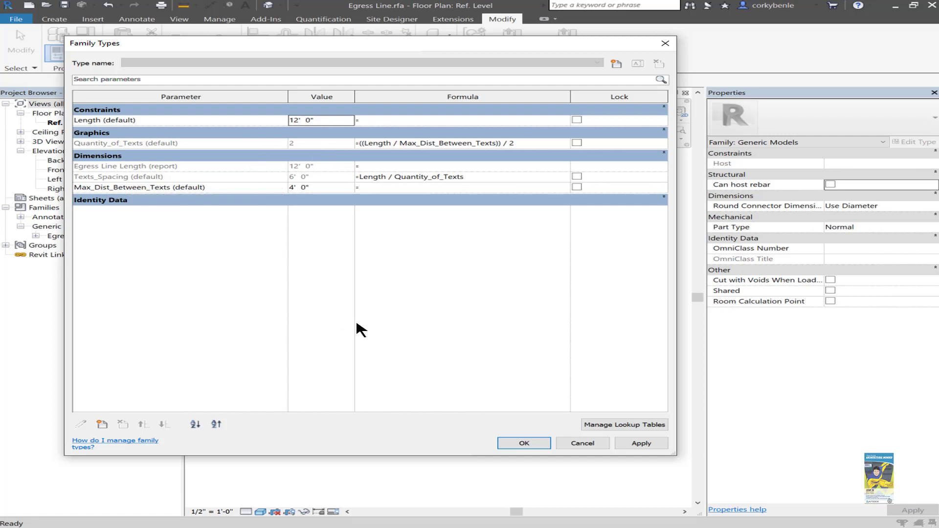
click(584, 442)
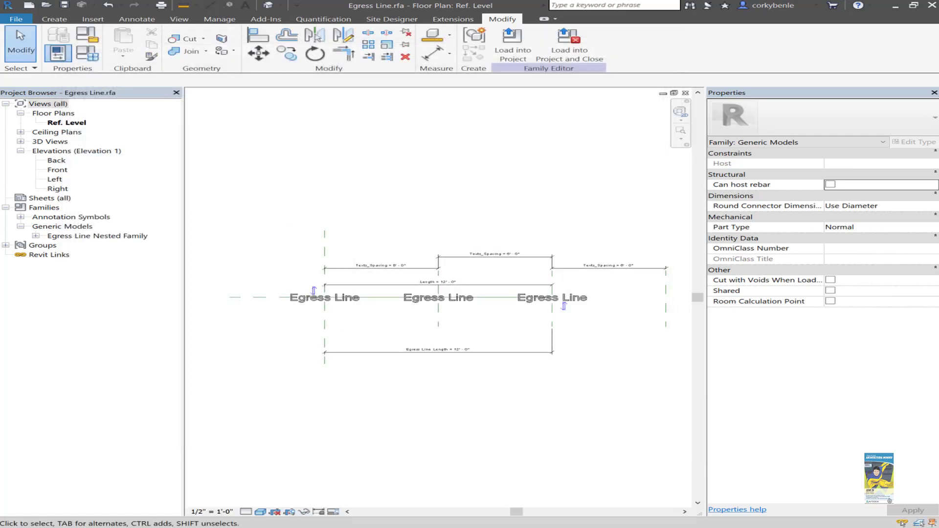
Inspect the flip controls beside the last and first Egress Line texts in the Ref. Level plan.
middle_drag(584, 384, 520, 369)
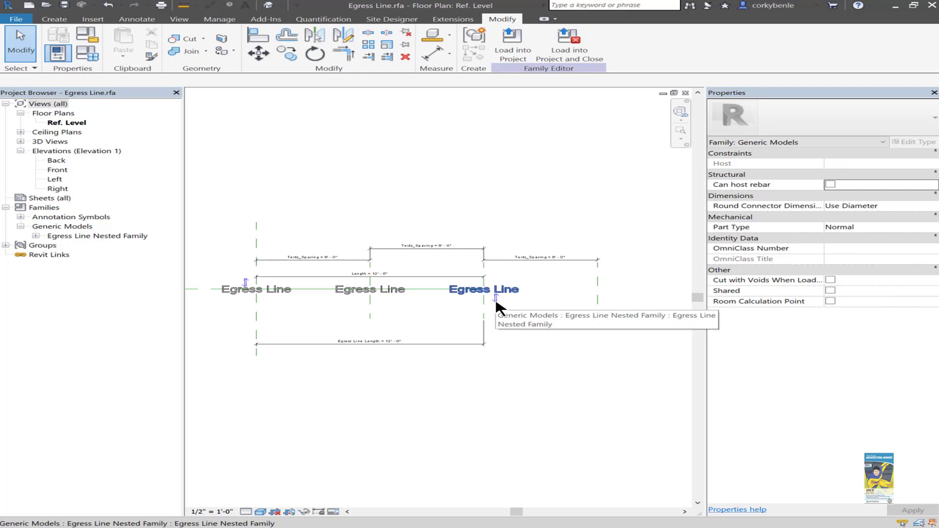
scroll(496, 307, up, 2)
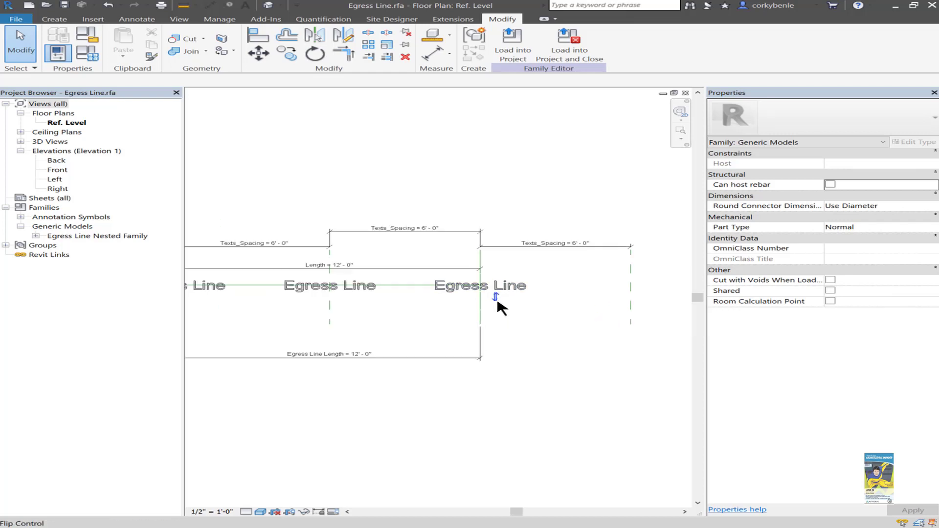
click(497, 302)
click(543, 364)
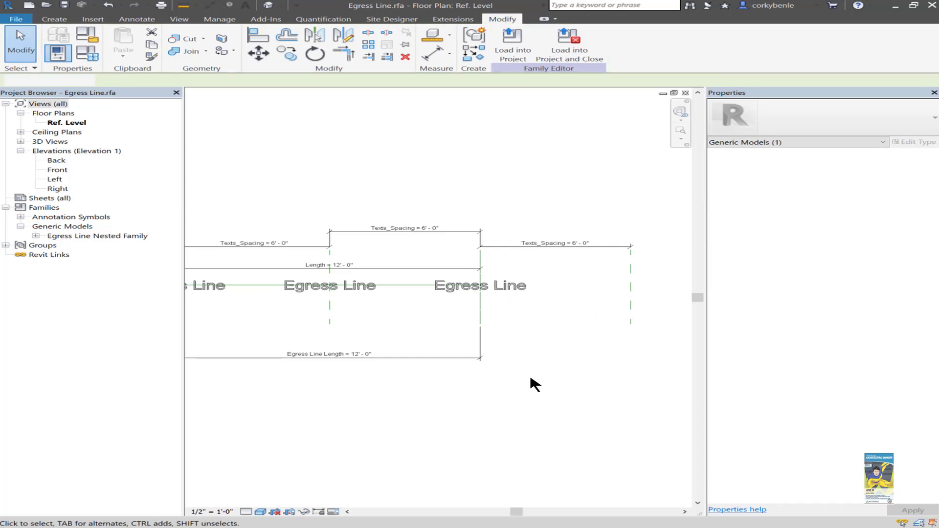
scroll(533, 380, down, 1)
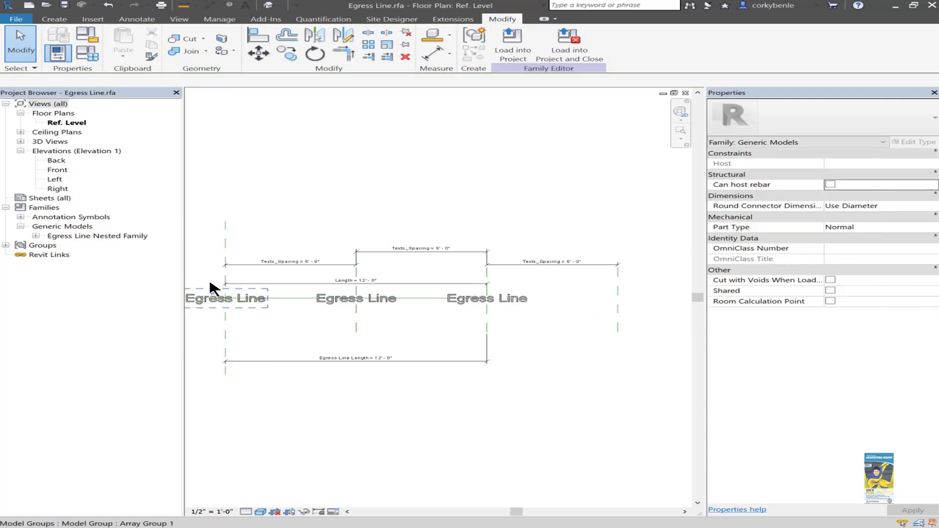
scroll(208, 286, up, 3)
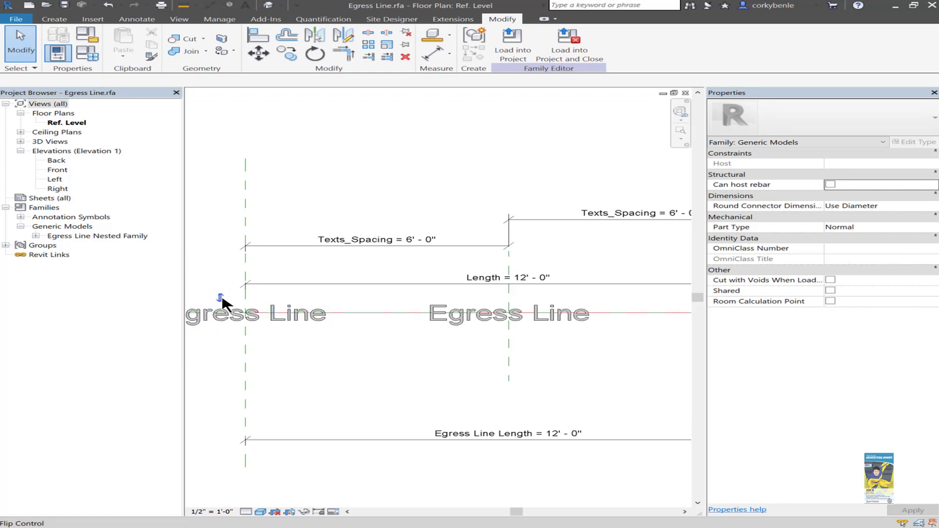
click(220, 298)
click(440, 171)
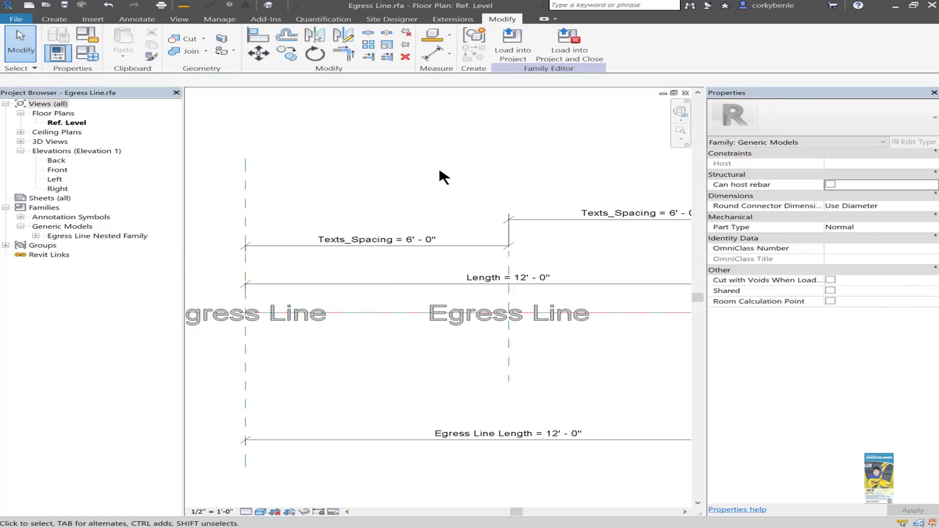
Close the Egress Line family without saving and maximize the project's Fin.Flr. Lvl 1 Room Analysis floor plan.
click(685, 92)
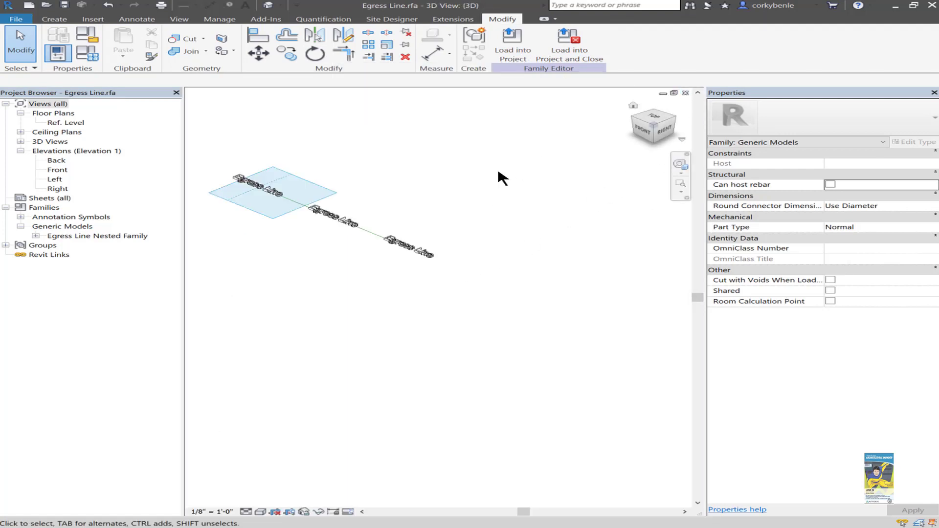
click(685, 92)
click(686, 92)
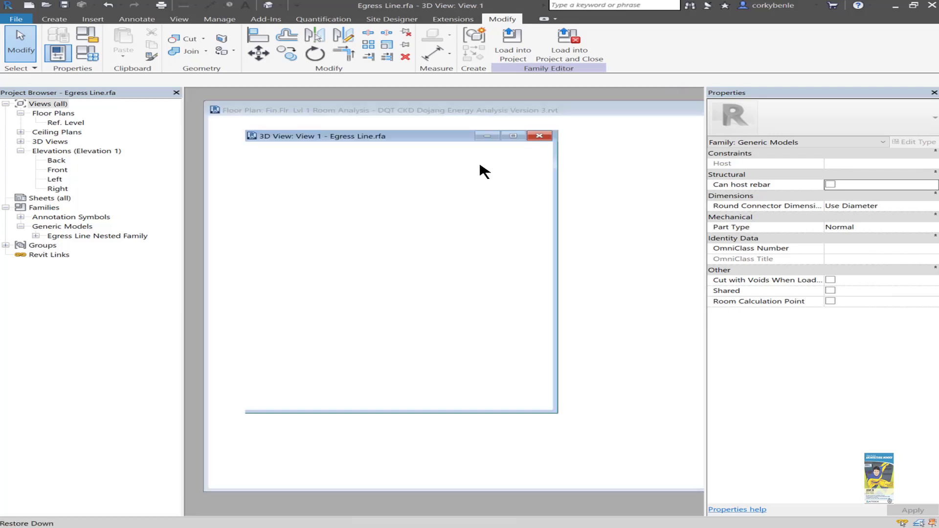
click(544, 136)
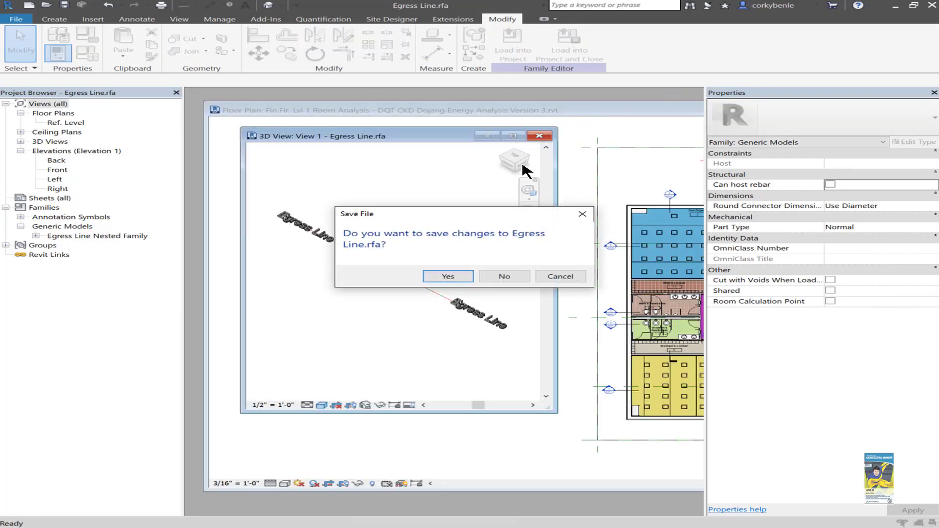
click(501, 275)
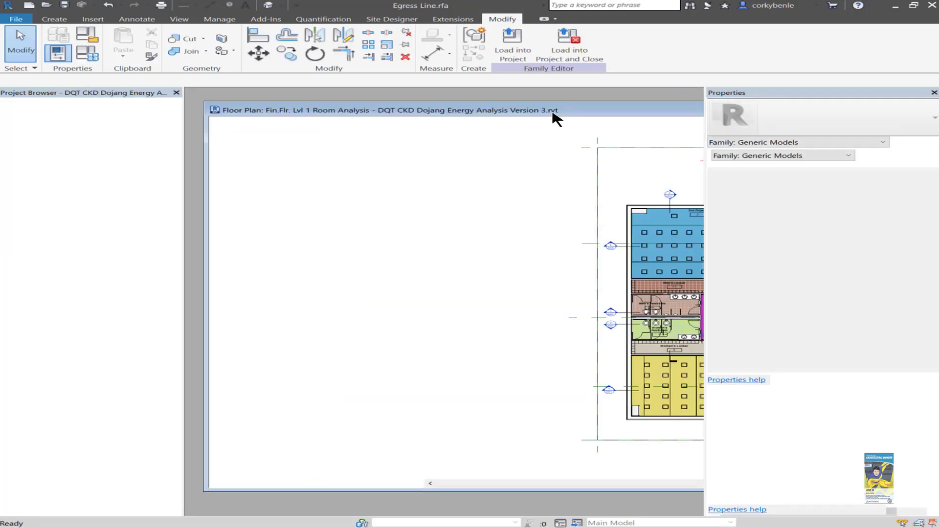
double_click(553, 112)
Create a similar Egress Line from the Main Dojang's diagonal one, drawn horizontally from the vertical center reference plane toward the wall beside the Gift Shop.
scroll(609, 345, up, 1)
middle_drag(609, 345, 303, 327)
scroll(542, 343, up, 1)
middle_drag(548, 345, 347, 318)
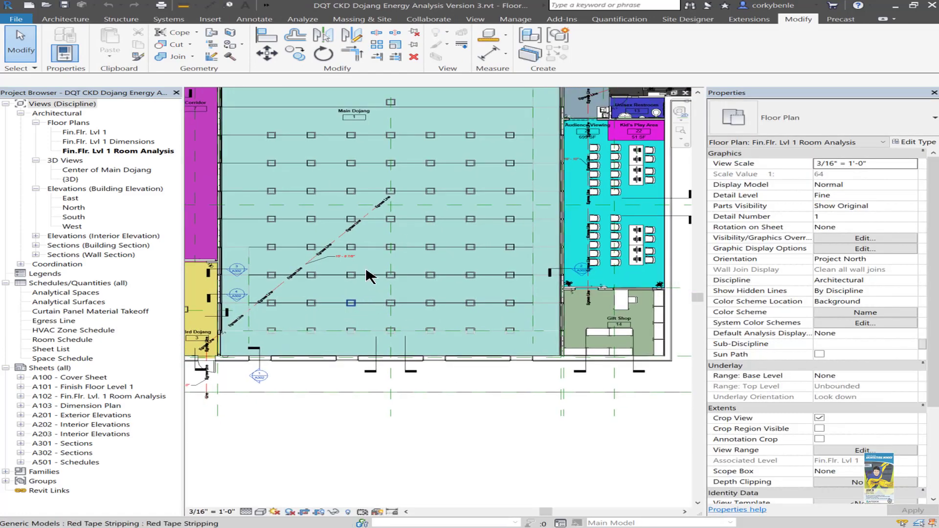
scroll(366, 268, up, 1)
click(350, 215)
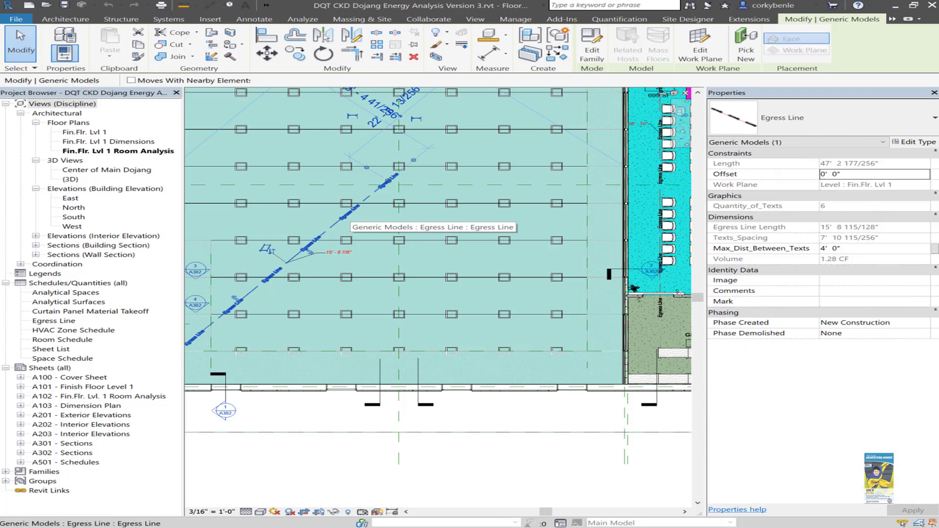
key(c)
key(s)
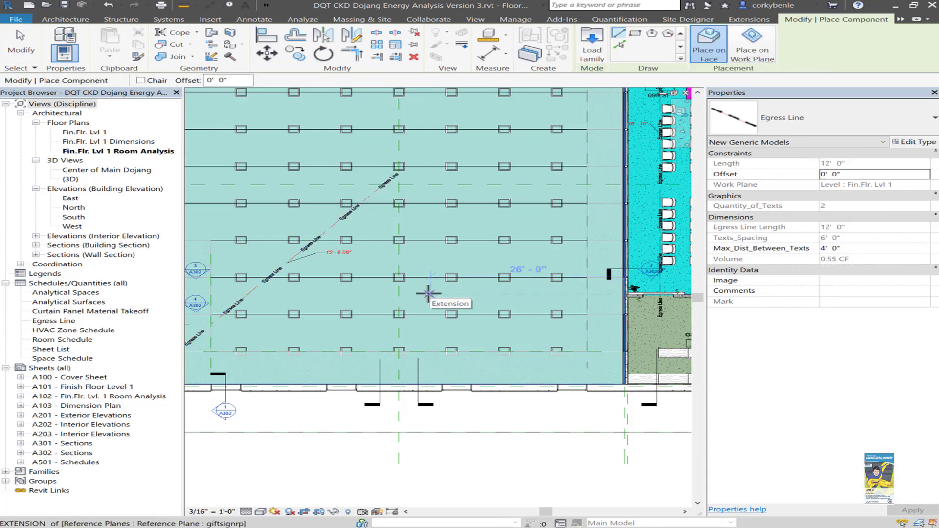
middle_drag(583, 363, 388, 397)
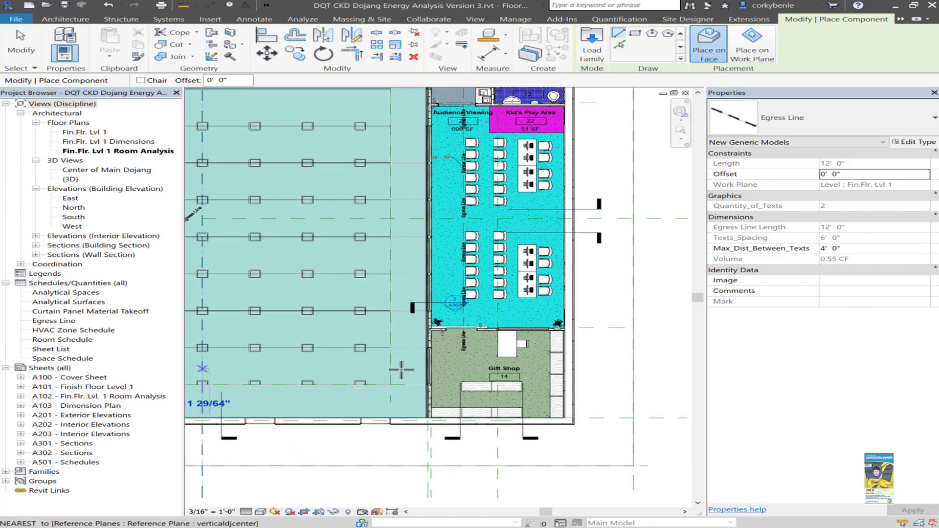
click(202, 368)
click(408, 332)
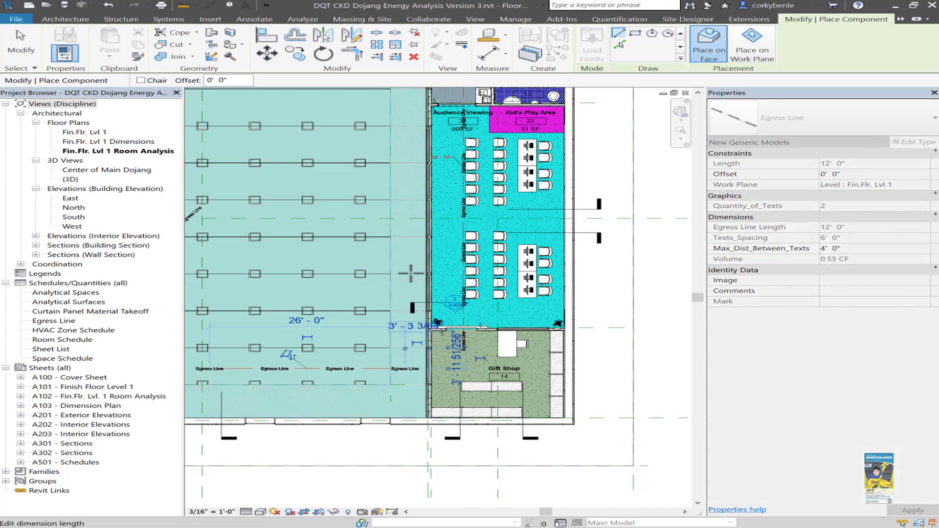
middle_drag(410, 120, 393, 194)
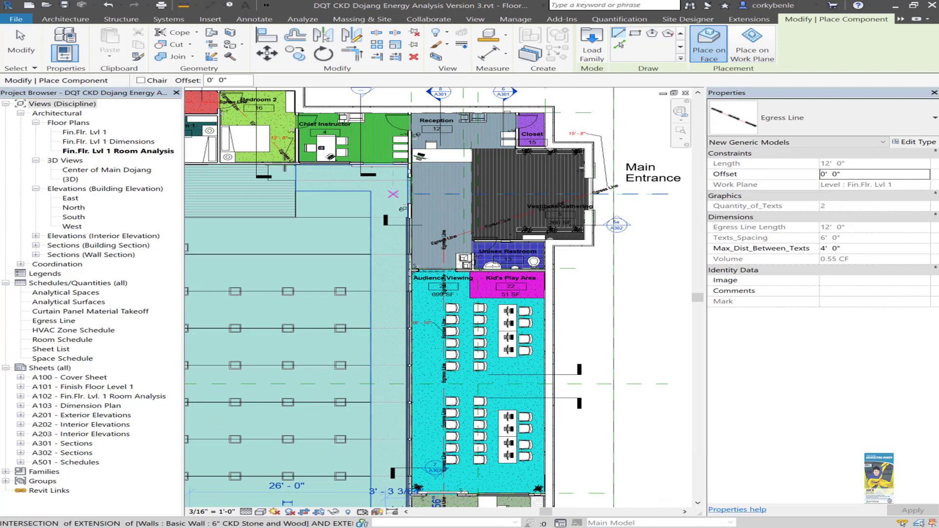
Enable chaining and draw a vertical Egress Line from the horizontal line's end up the Main Dojang's side to the Main Entrance's centerline.
click(141, 81)
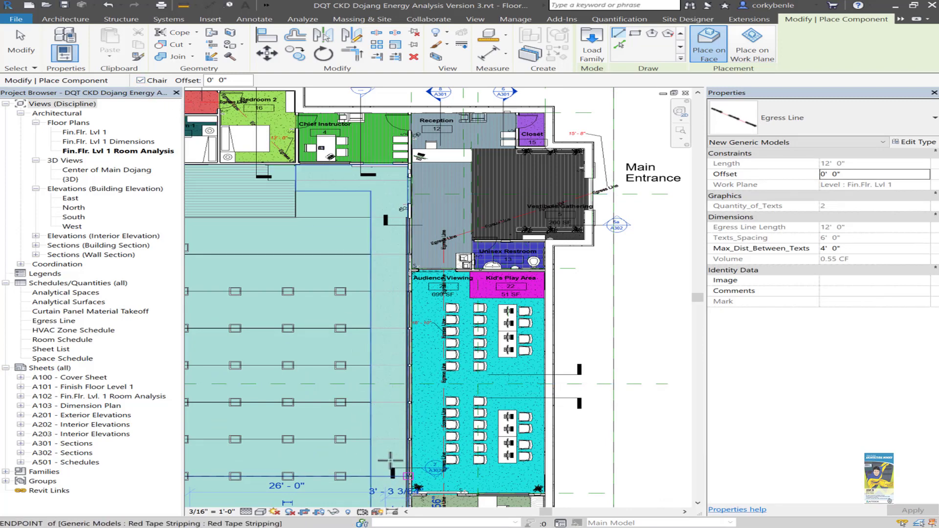
middle_drag(419, 388, 442, 246)
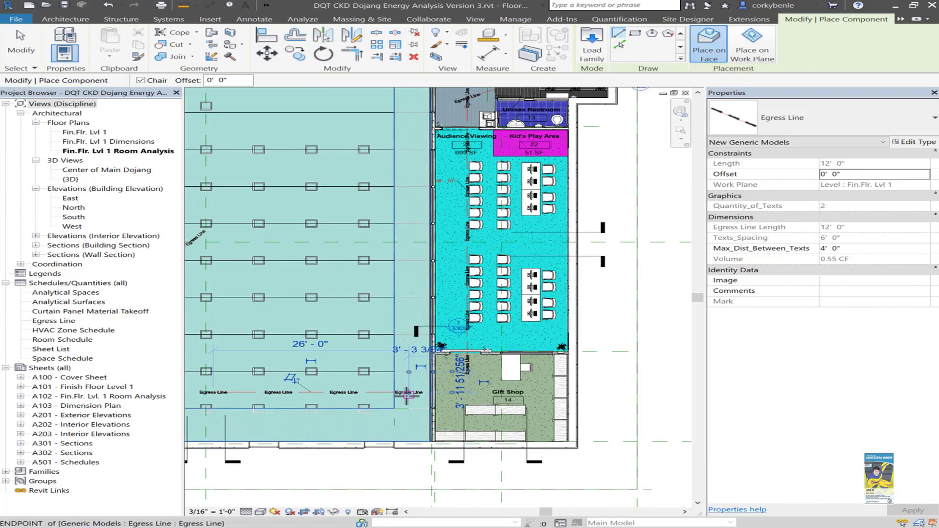
middle_drag(441, 240, 435, 412)
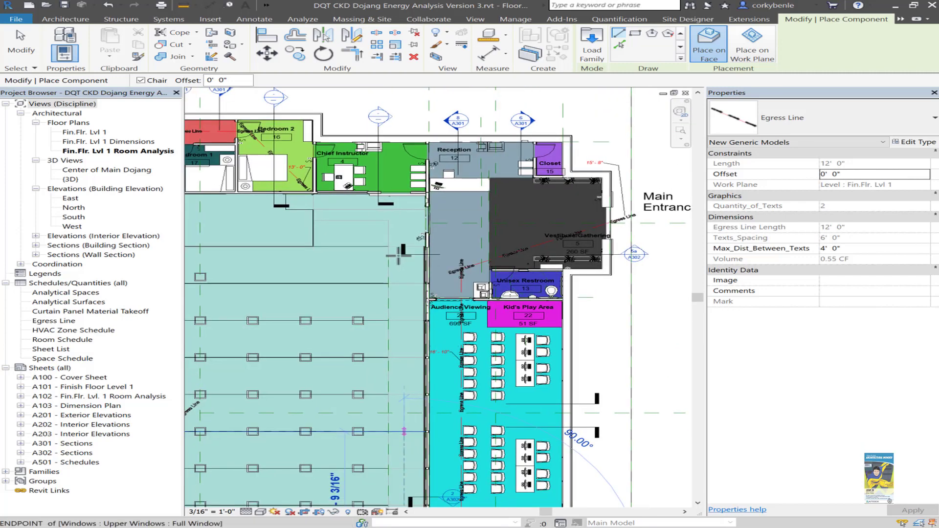
click(405, 220)
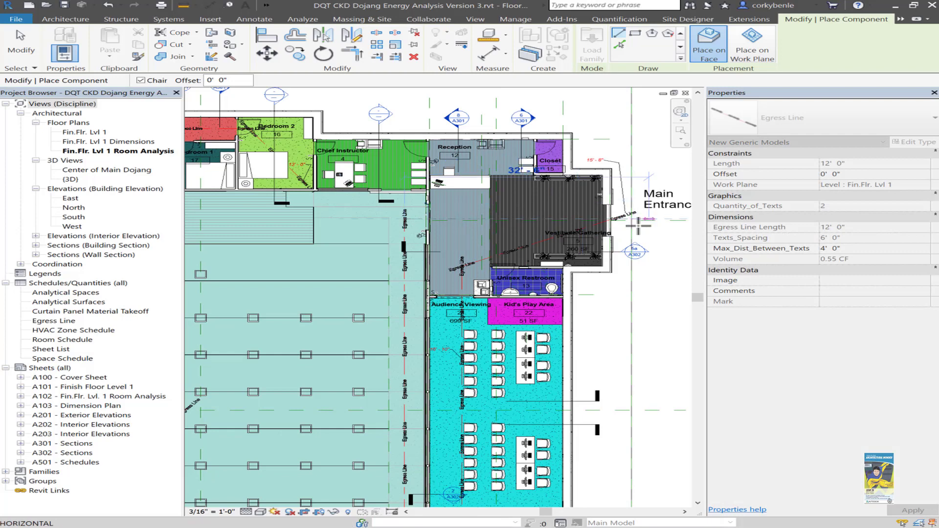
click(20, 44)
Open the Egress Line Tag family for editing from the length tag on the Main Dojang's diagonal egress line.
middle_drag(487, 164, 594, 32)
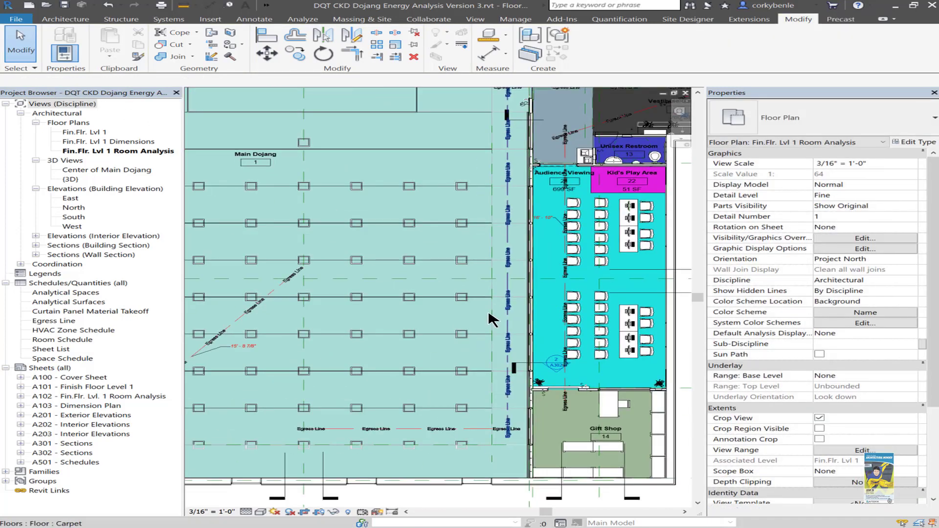
middle_drag(571, 268, 649, 197)
scroll(416, 368, up, 2)
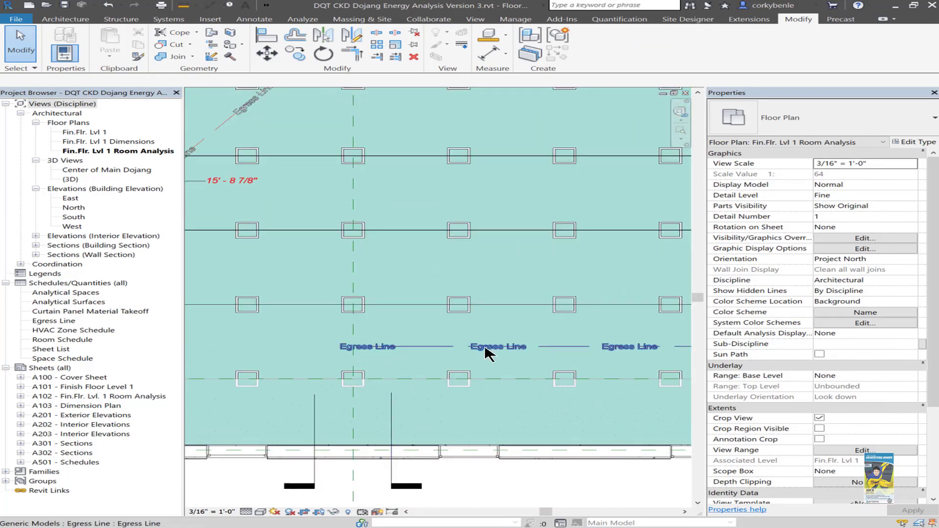
scroll(420, 267, down, 2)
middle_drag(420, 266, 450, 295)
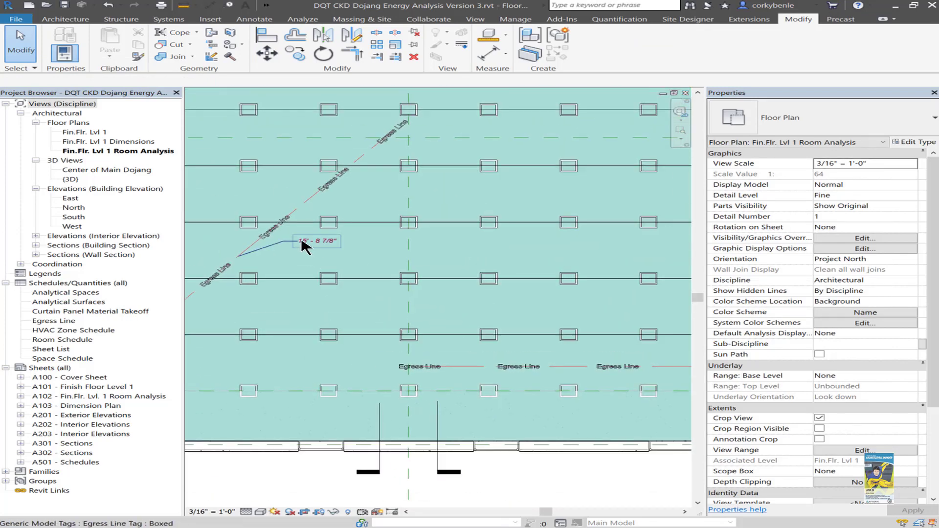
click(304, 245)
click(598, 62)
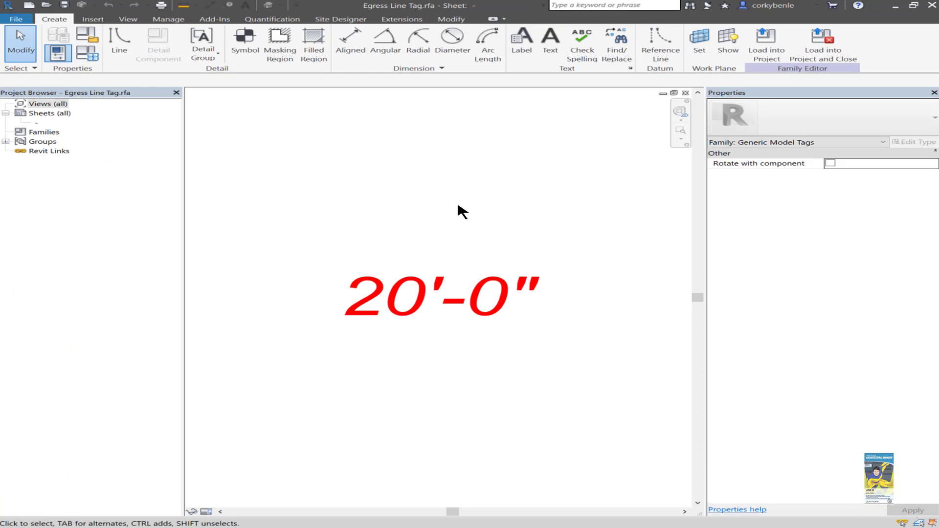
Review the Egress Line Length parameter used in the tag's label, cancelling the Edit Label dialog without changes.
click(403, 291)
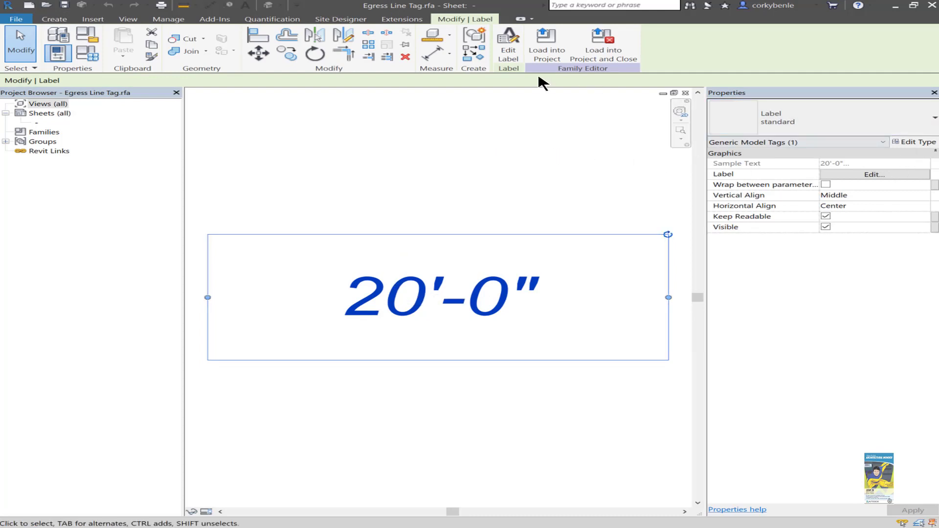
click(509, 55)
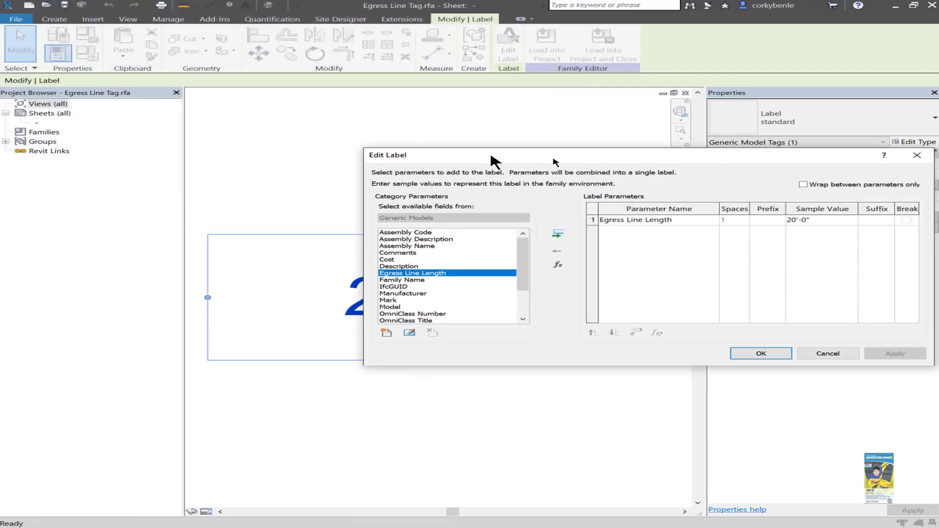
drag(493, 160, 329, 177)
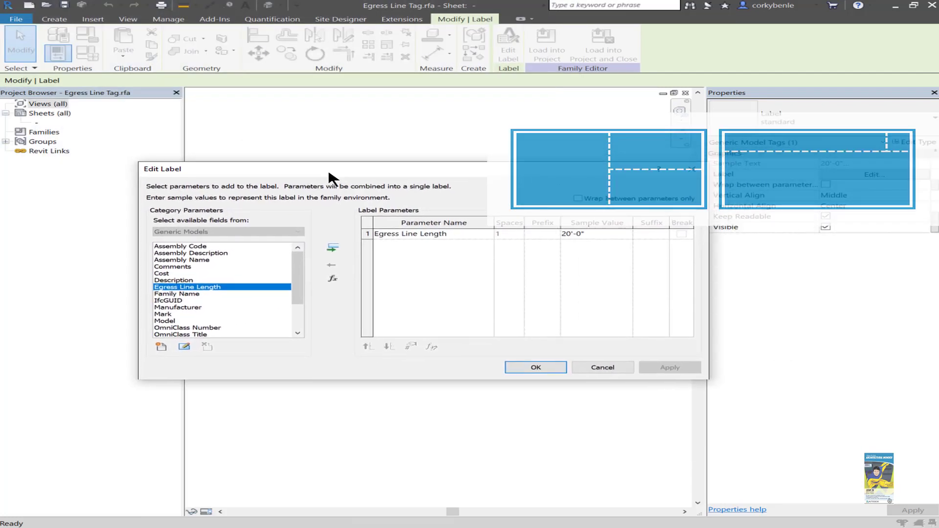
click(440, 234)
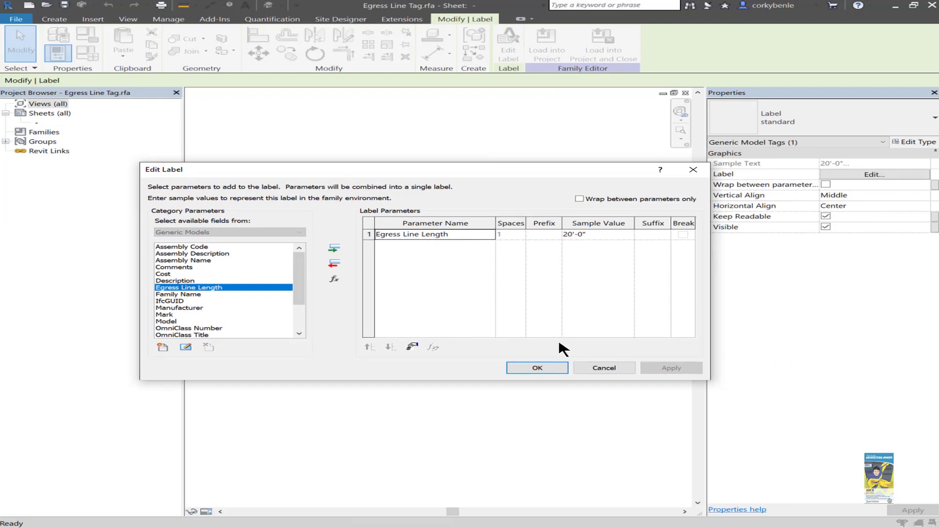
click(623, 370)
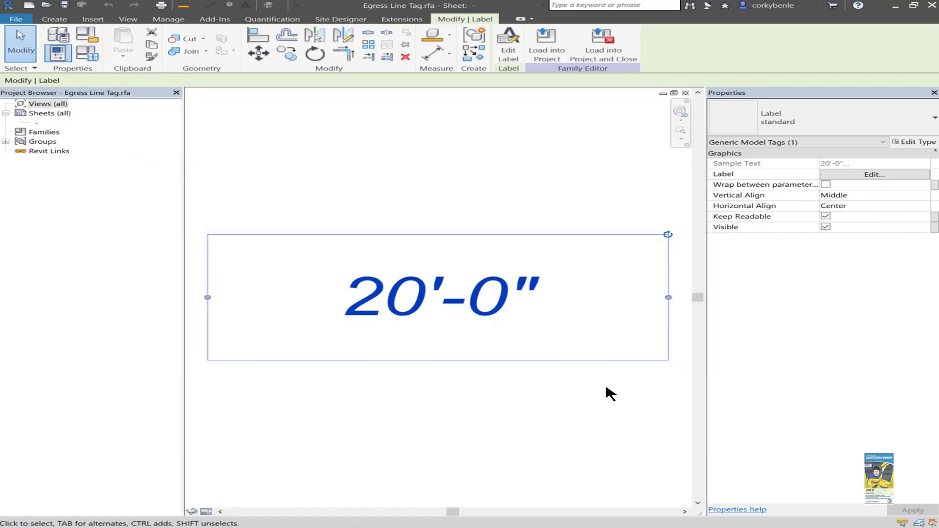
click(606, 327)
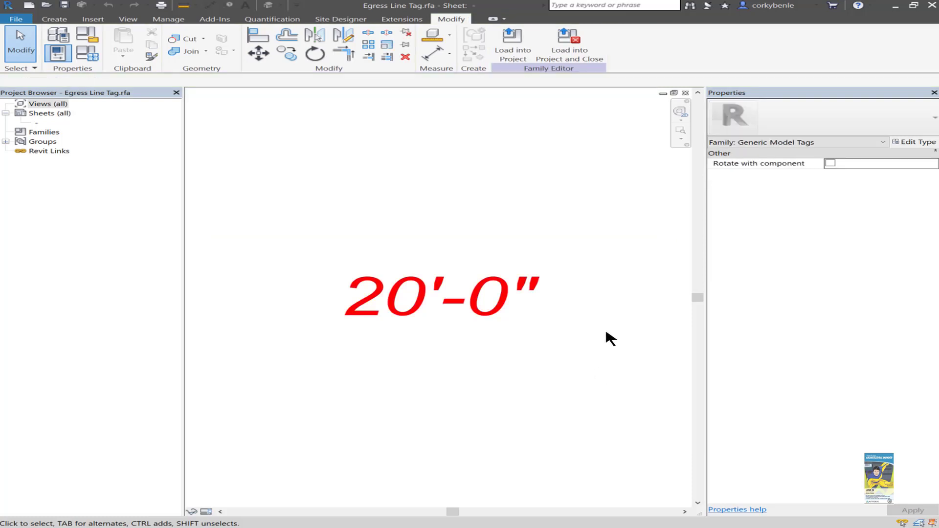
Close the Egress Line Tag family without saving and clear the tag selection in the project.
click(685, 93)
click(506, 275)
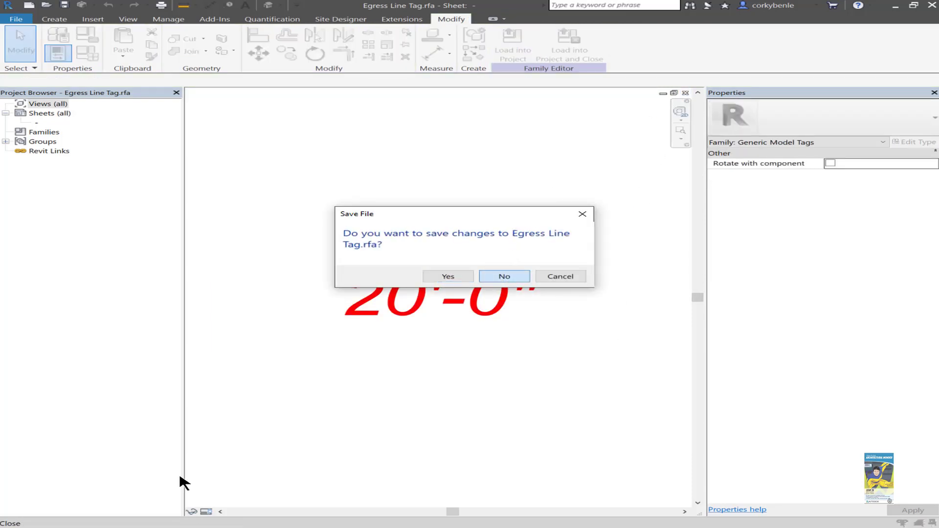
key(Escape)
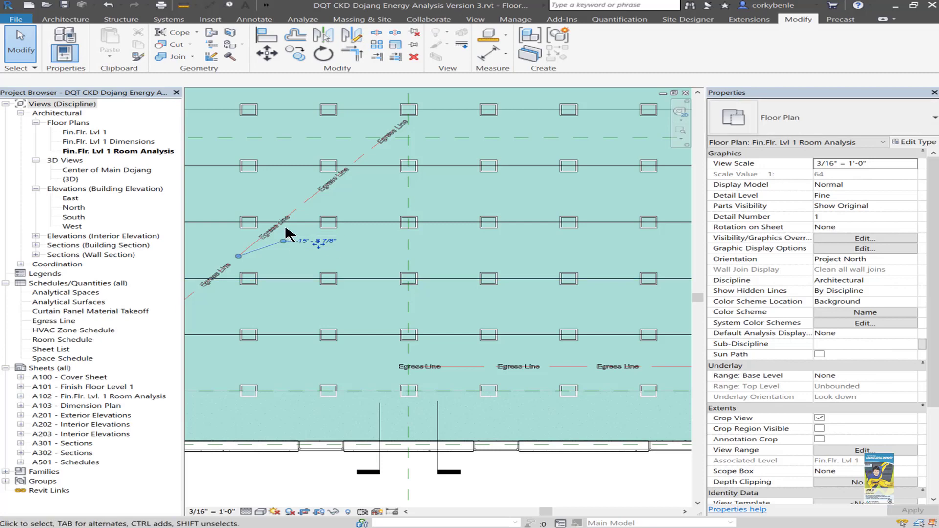
Open the Egress Line family from the diagonal egress line and review its reporting Egress Line Length parameter in Family Types.
click(315, 198)
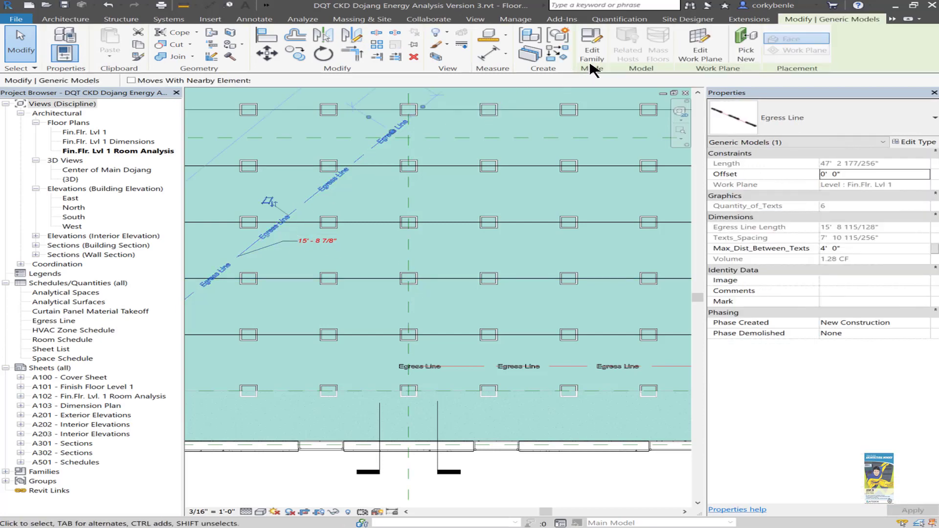
click(592, 49)
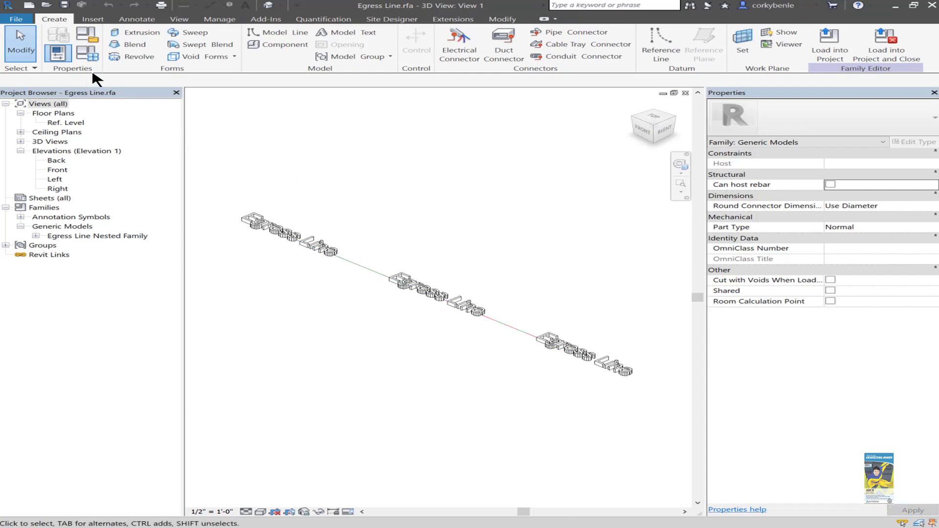
click(89, 56)
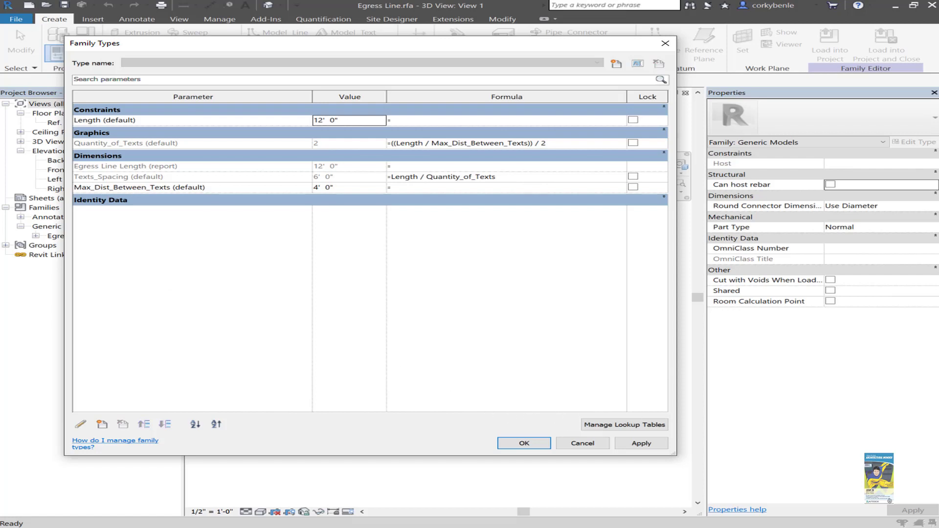
key(Return)
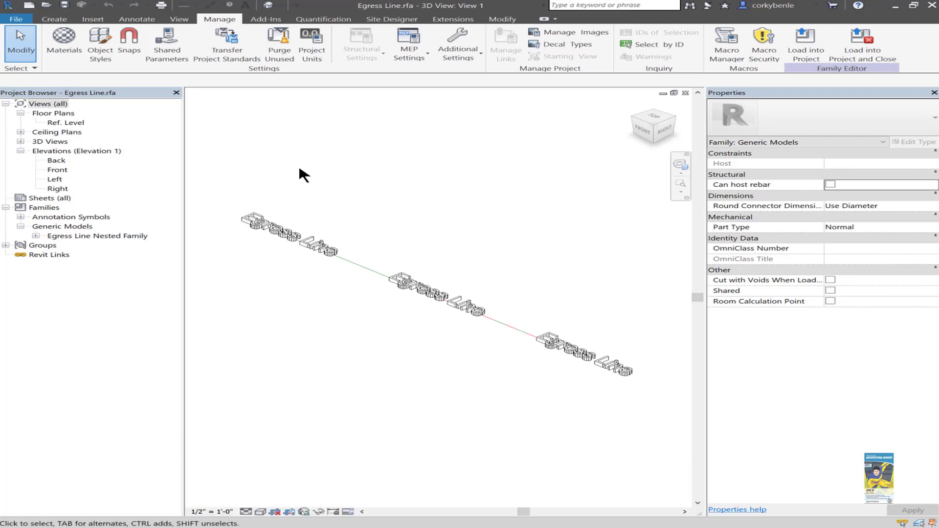
Load Revit Shared Parameter.txt from the C:\Temp folder as the shared parameter file.
click(168, 58)
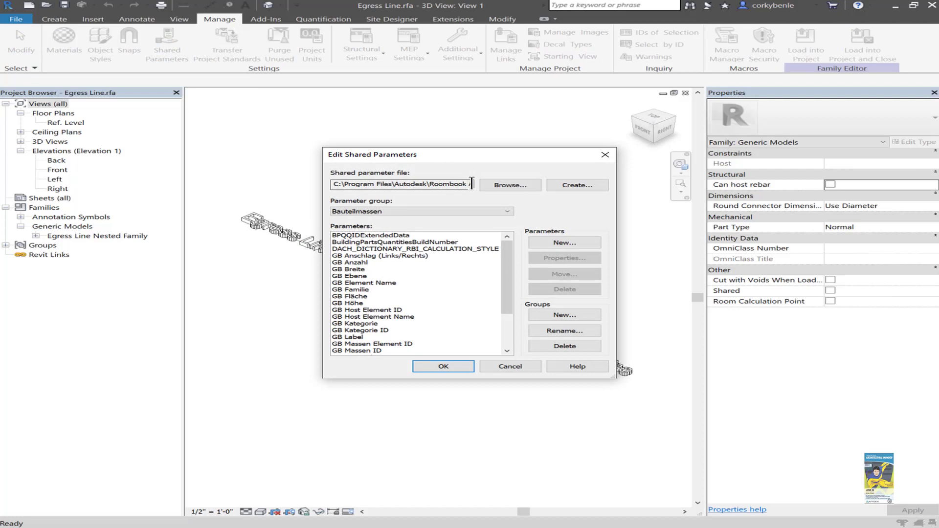
click(521, 188)
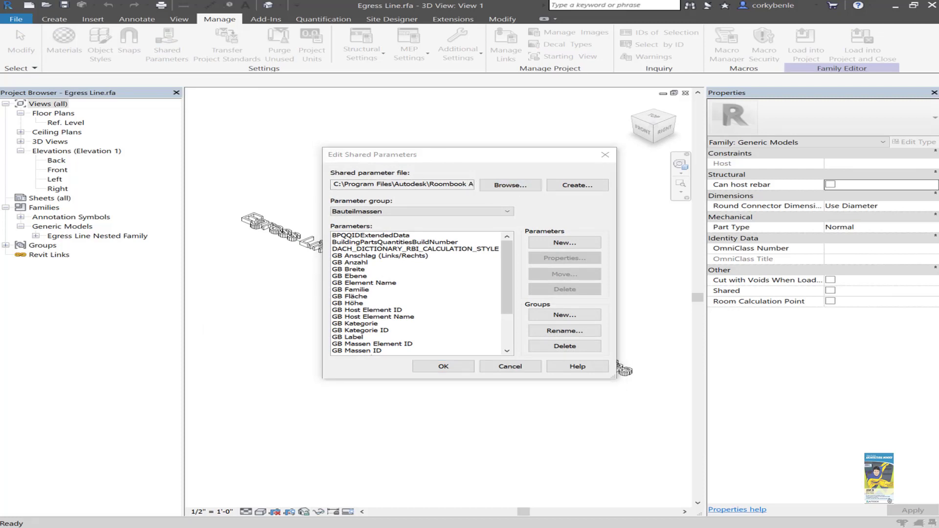
drag(938, 132, 334, 121)
click(303, 254)
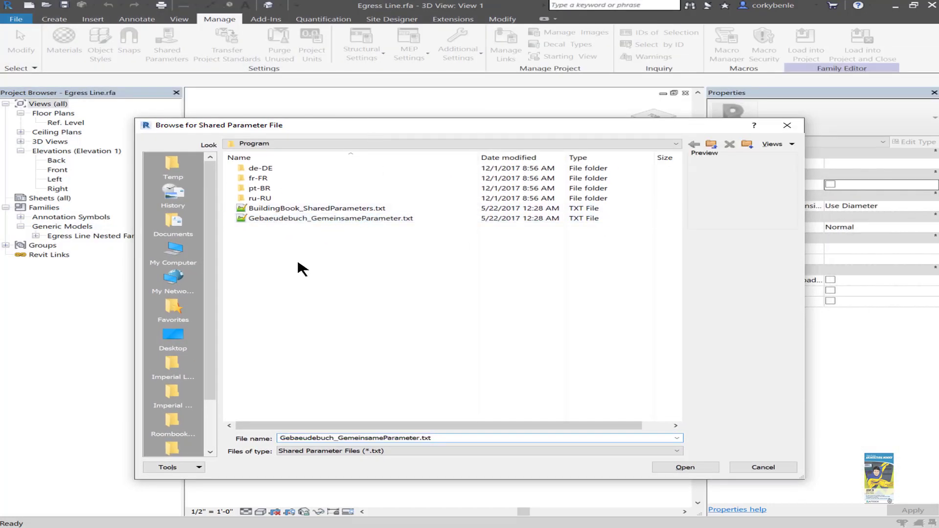
click(173, 164)
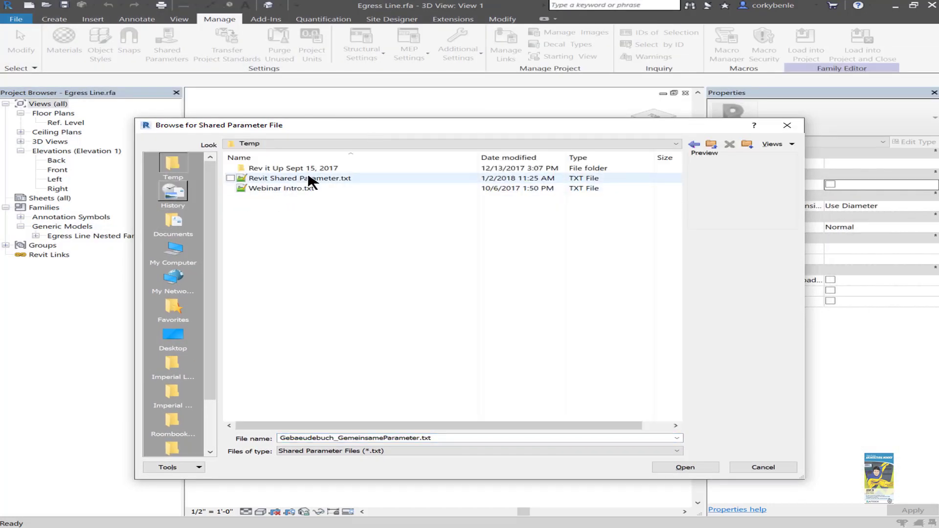
click(309, 178)
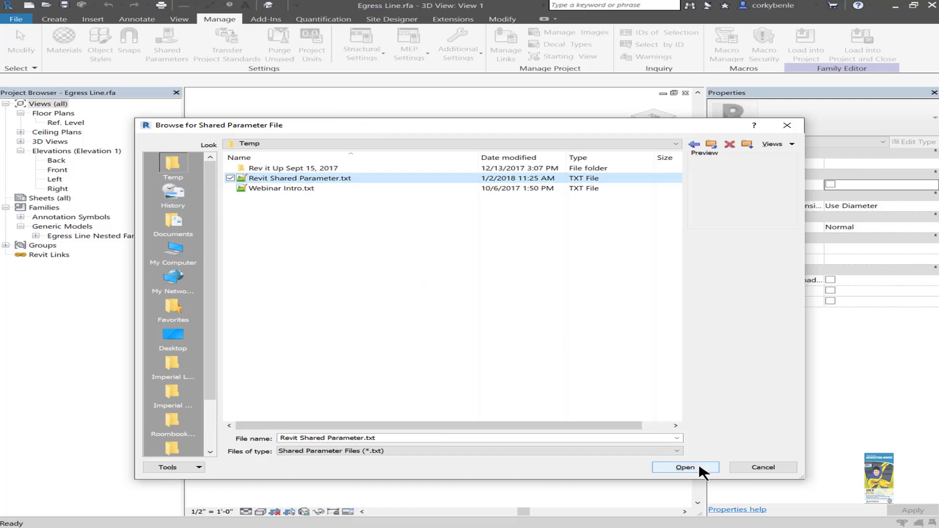
click(686, 468)
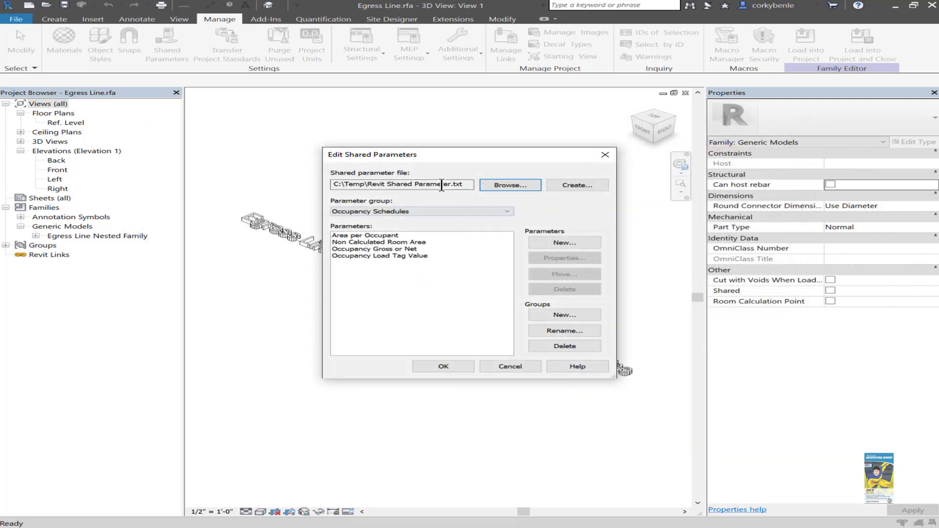
Check the available groups and parameters in the shared parameter file, and cancel the shared parameter edits.
click(390, 211)
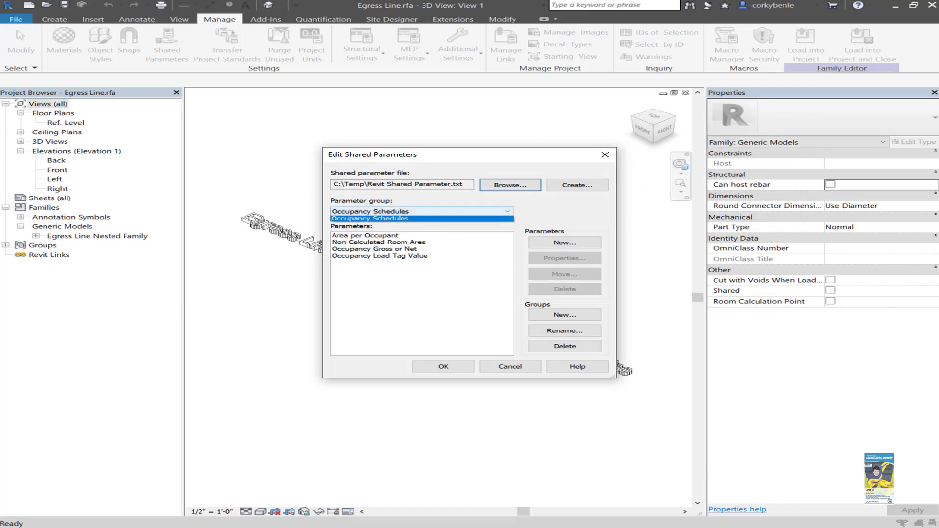
click(380, 207)
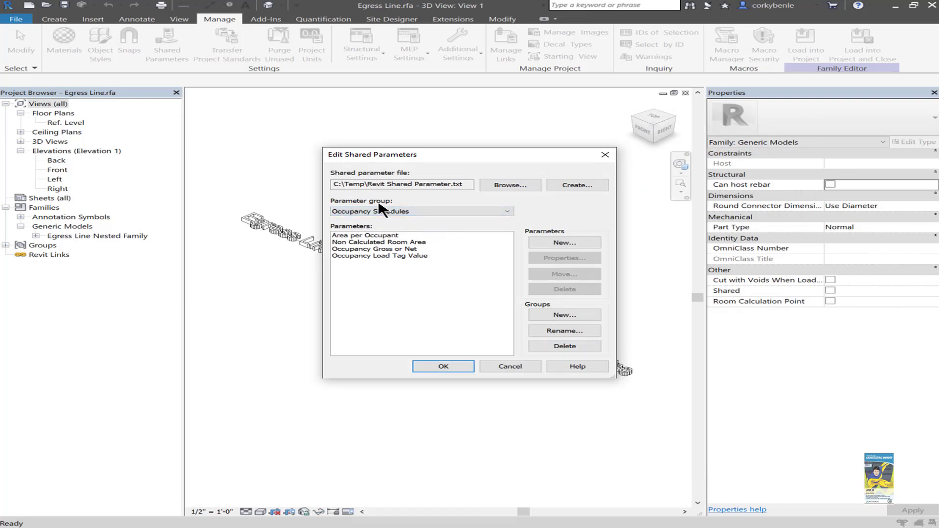
click(438, 208)
click(62, 366)
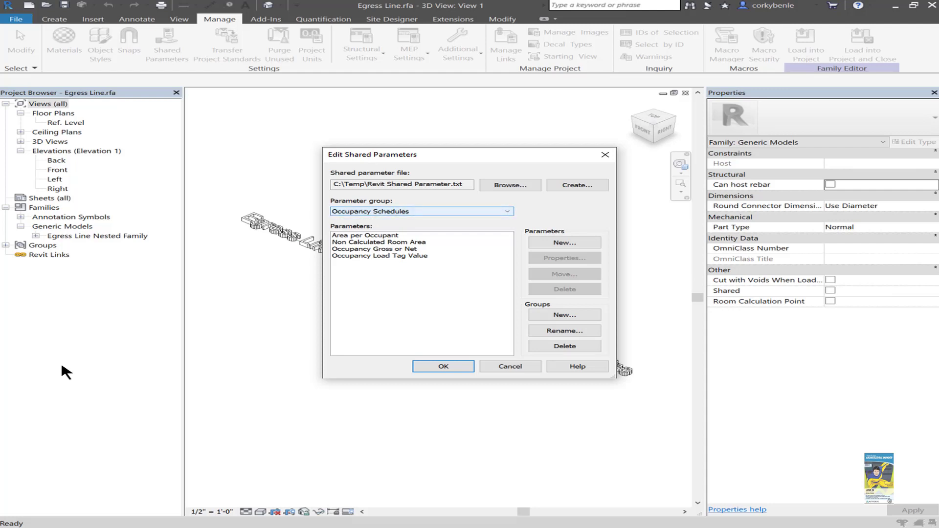
click(509, 366)
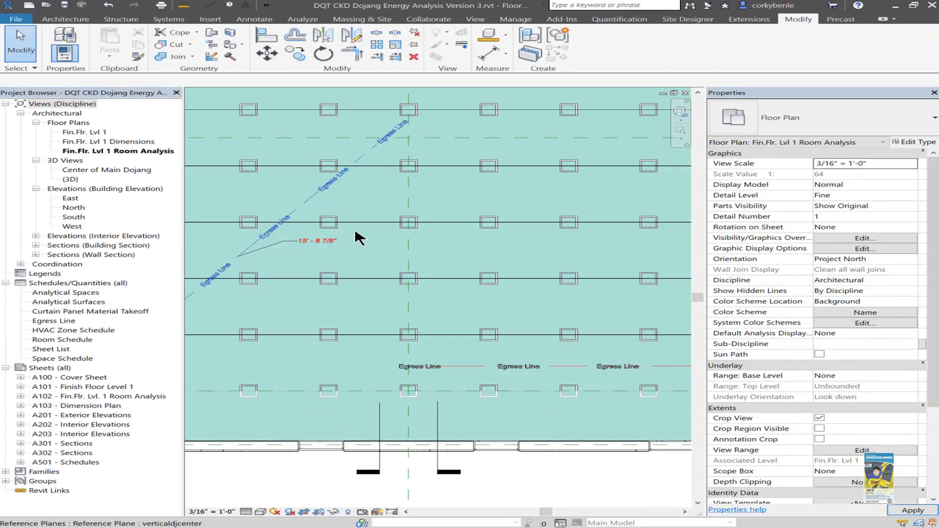
Reopen the Egress Line Tag family from the diagonal line's tag and open its label to check the assigned parameter.
click(318, 241)
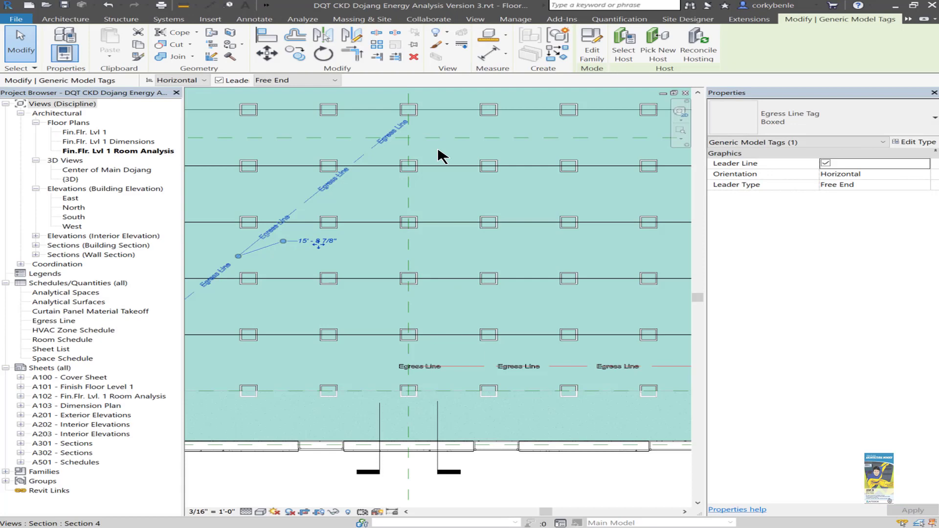
click(592, 45)
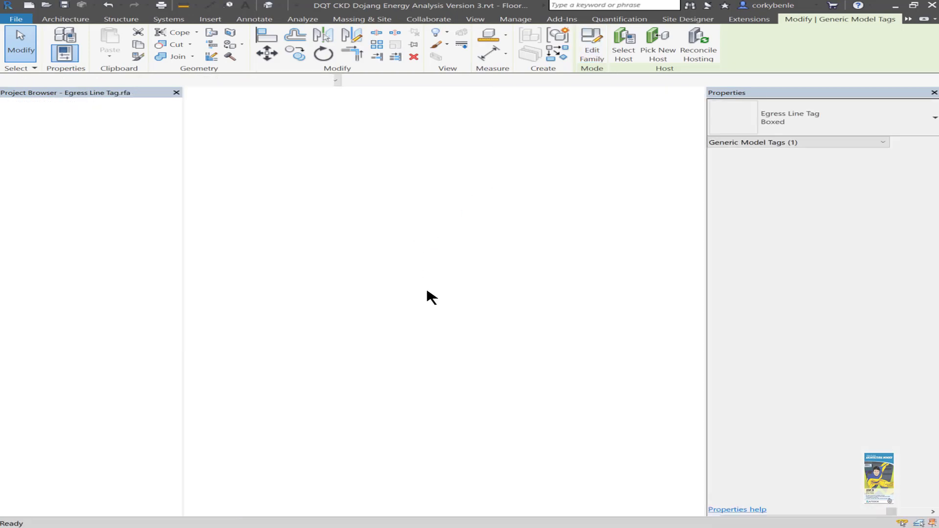
click(444, 310)
click(508, 47)
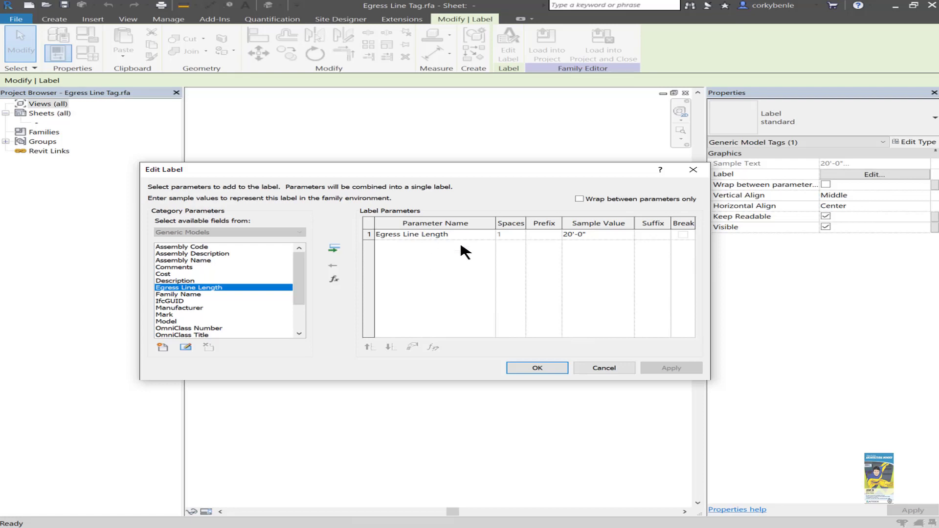
Cancel the label edits and close the Egress Line Tag family without saving changes.
click(603, 368)
click(581, 210)
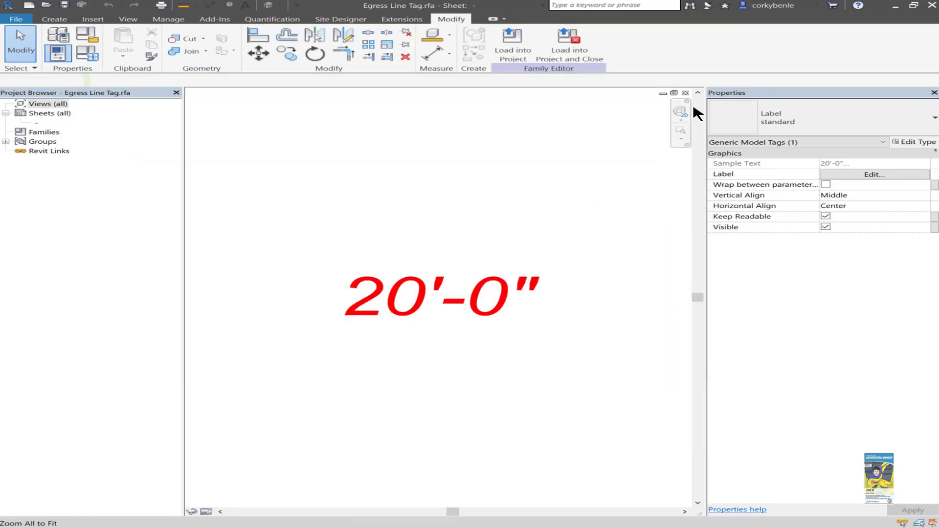
click(685, 96)
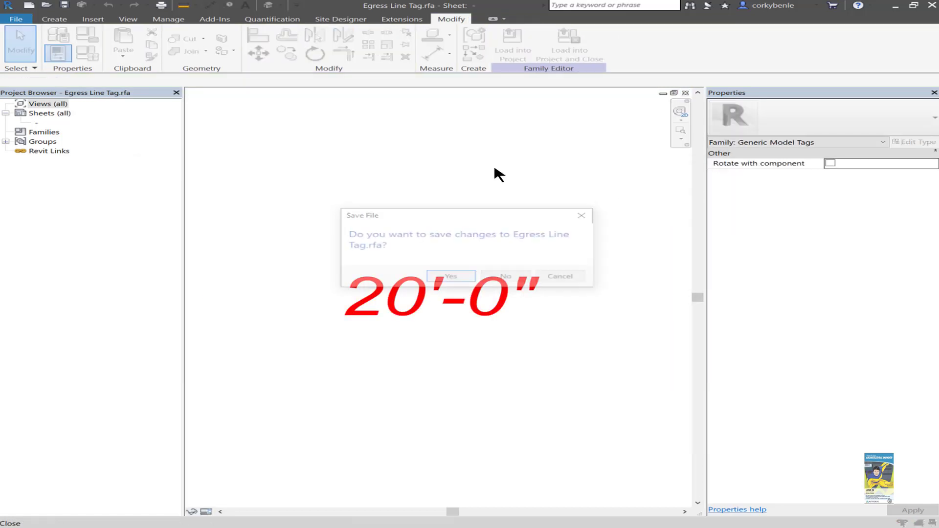
click(503, 276)
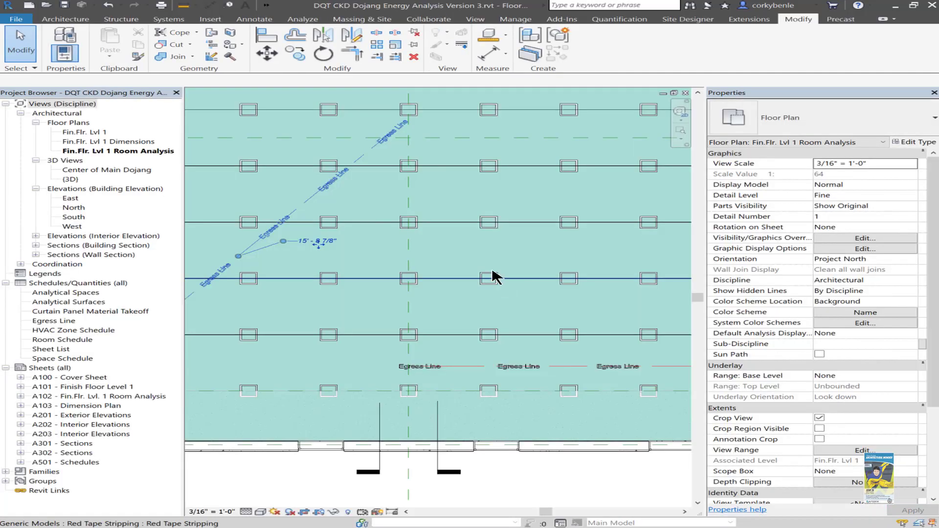
Open the Egress Line family from the diagonal egress line and add a shared parameter group named Life Safety Content.
click(336, 185)
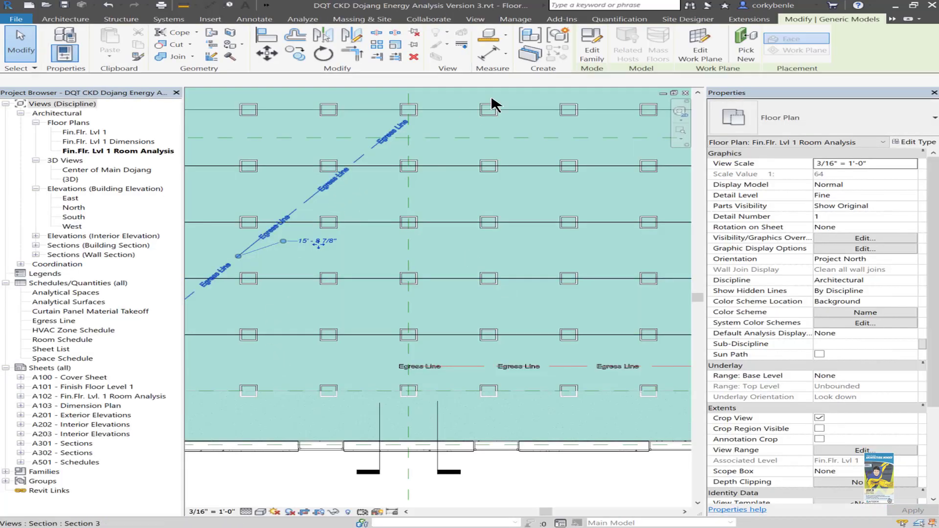
click(593, 48)
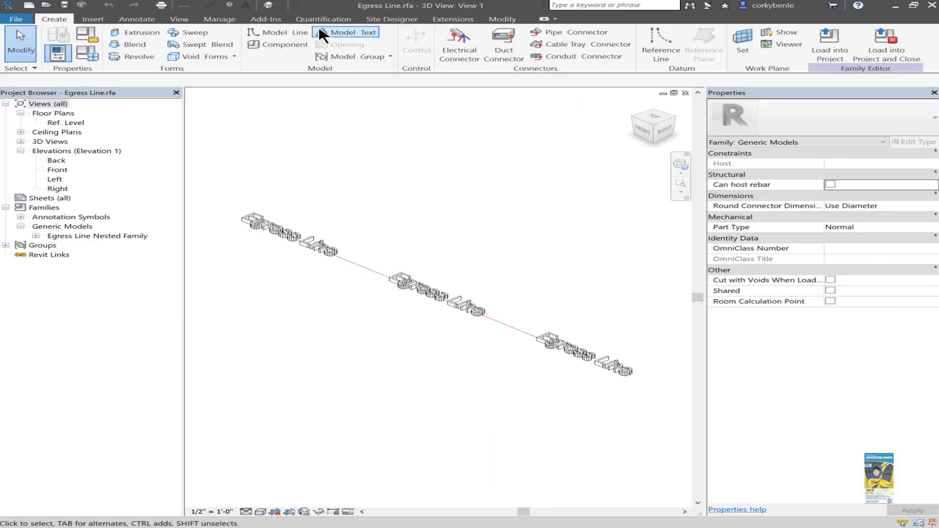
click(219, 19)
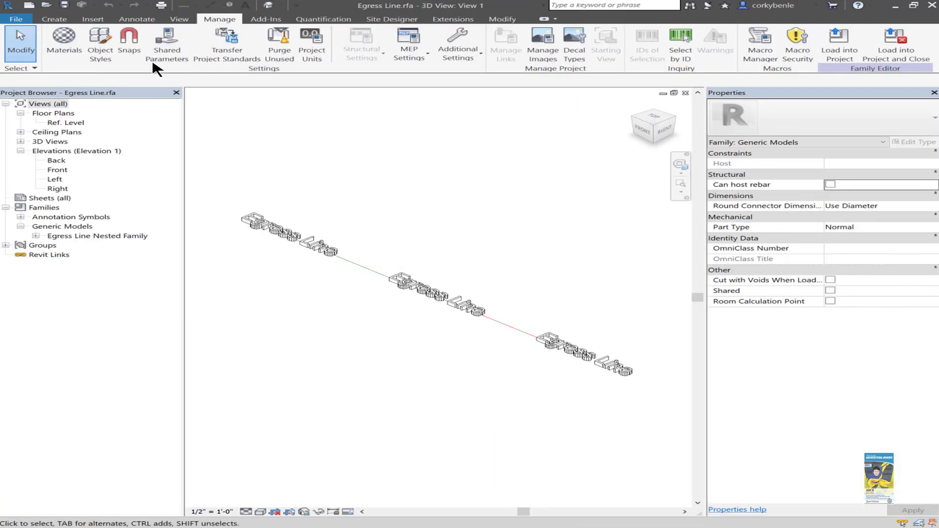
click(167, 49)
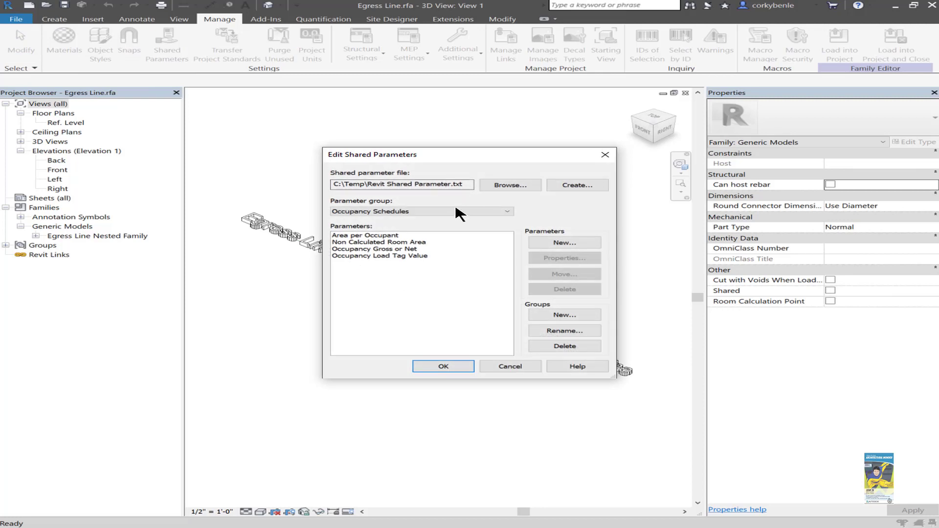
click(565, 315)
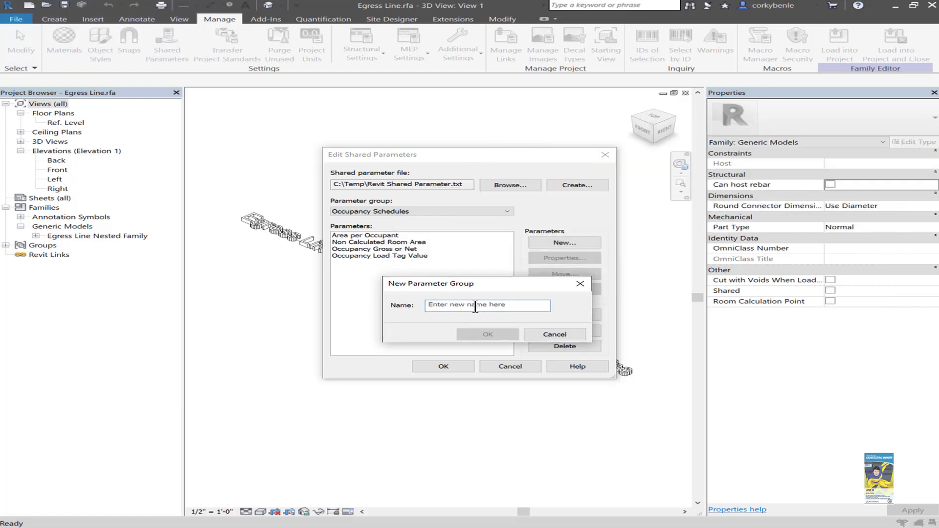
text(Life Safety Content)
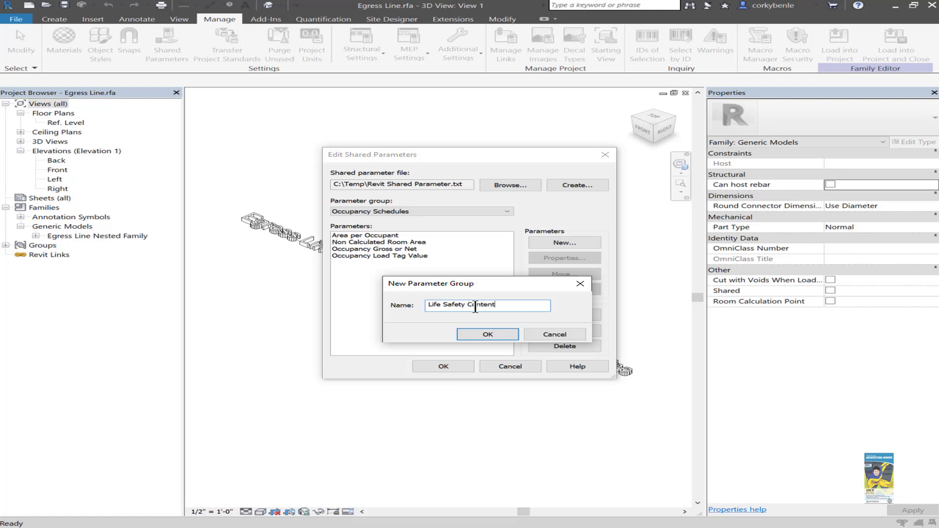
key(Return)
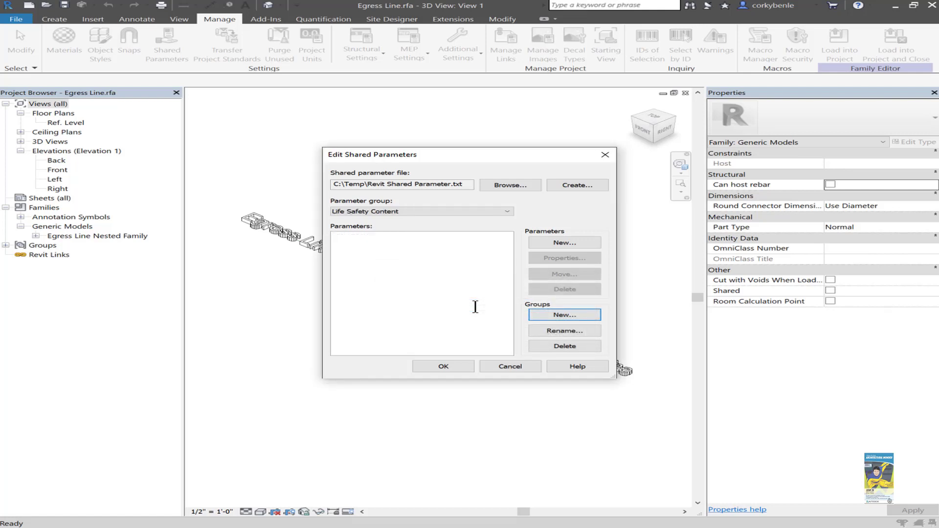
Add a Common-discipline shared parameter named Egress Line Length of type Length to the Life Safety Content group and accept the edits.
click(552, 243)
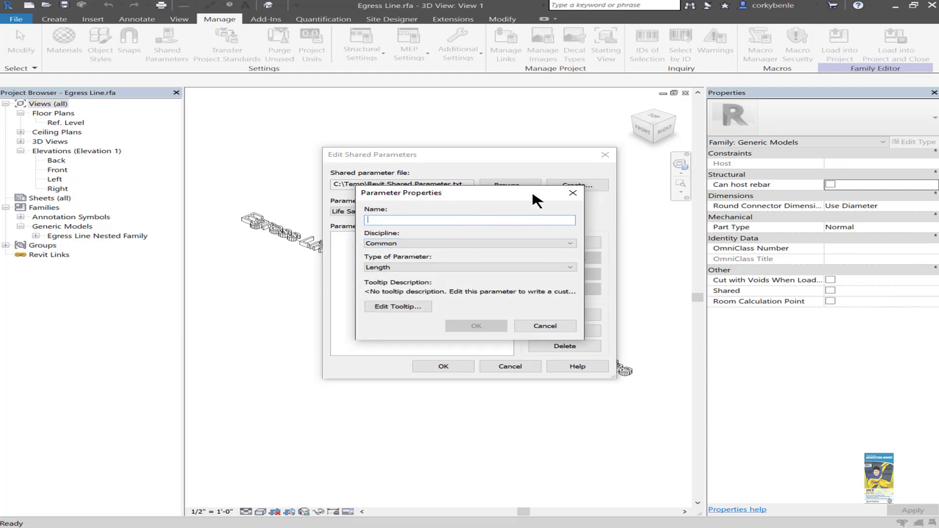
text(Egress Line )
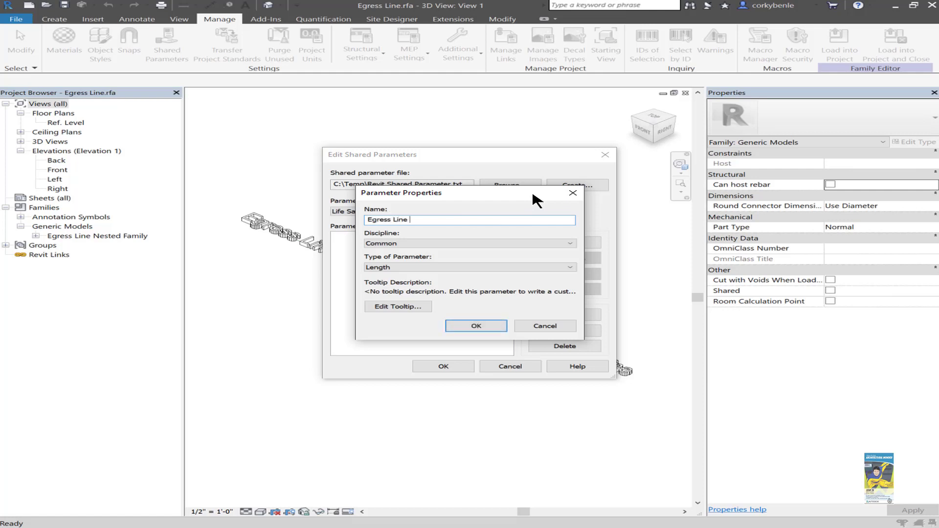
text(Length)
click(460, 331)
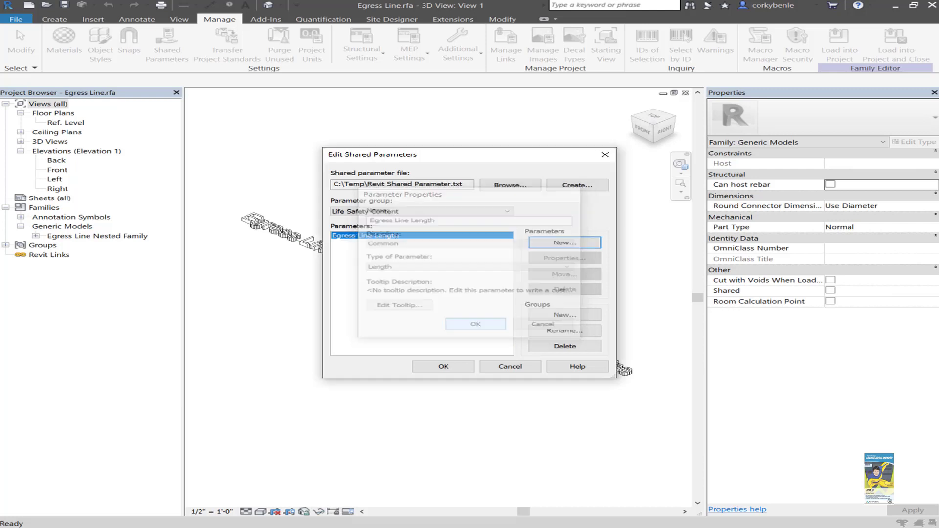
click(445, 366)
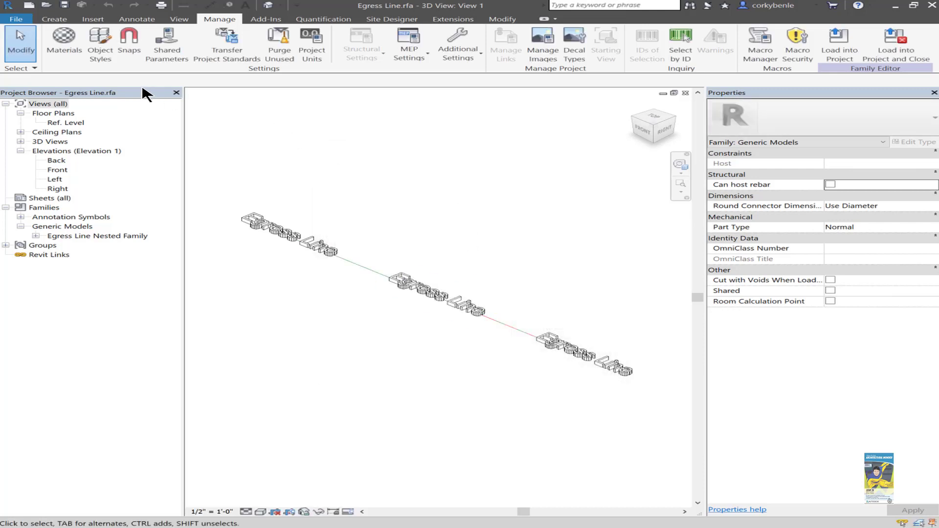
Check the properties of the Egress Line Length shared parameter in the shared parameter file.
click(167, 47)
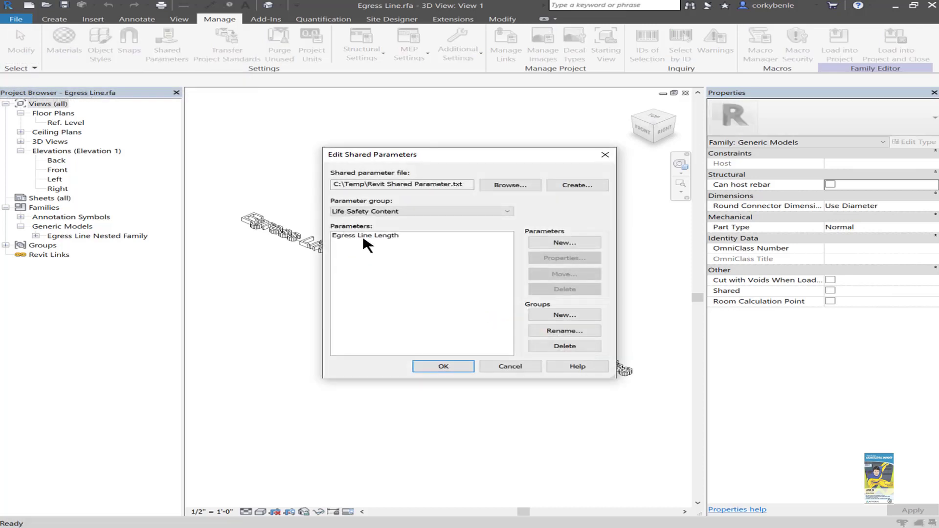
click(365, 237)
click(565, 258)
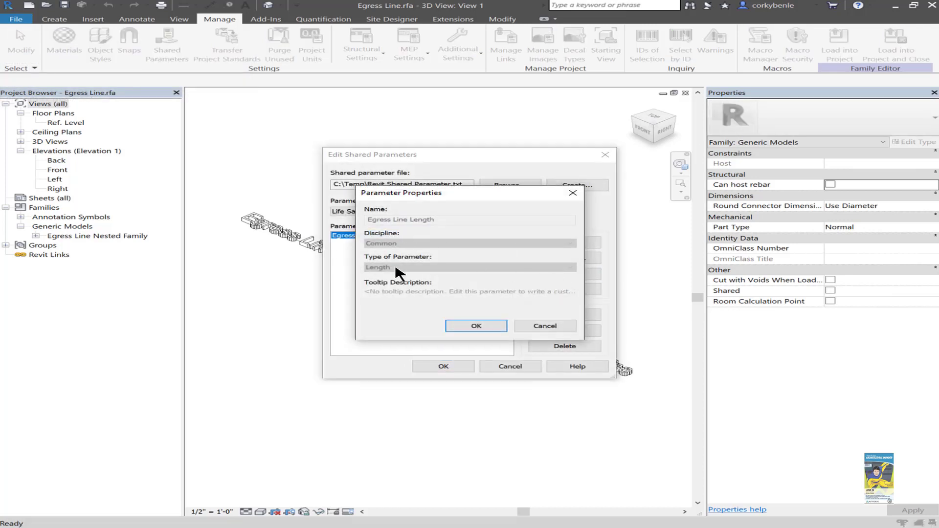
click(472, 325)
click(419, 367)
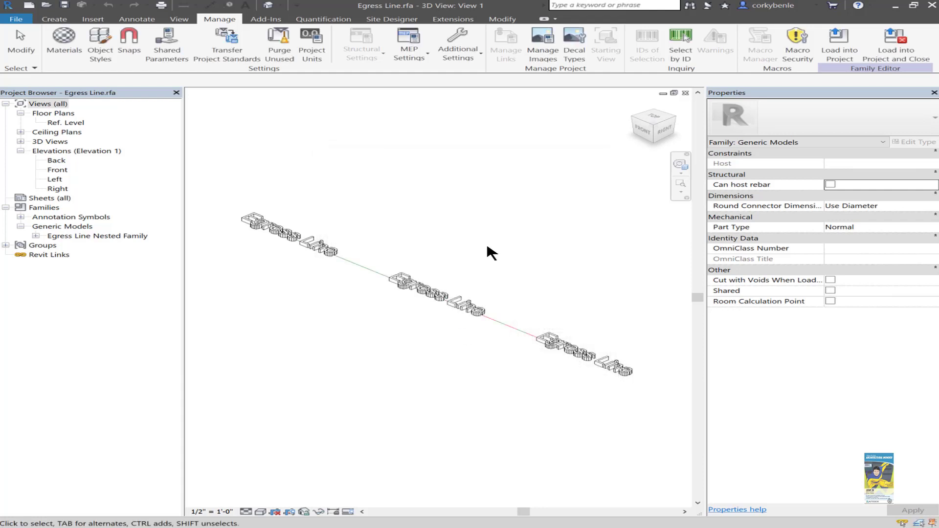
Save the Egress Line family over the existing Egress Line.rfa file and close it.
click(64, 5)
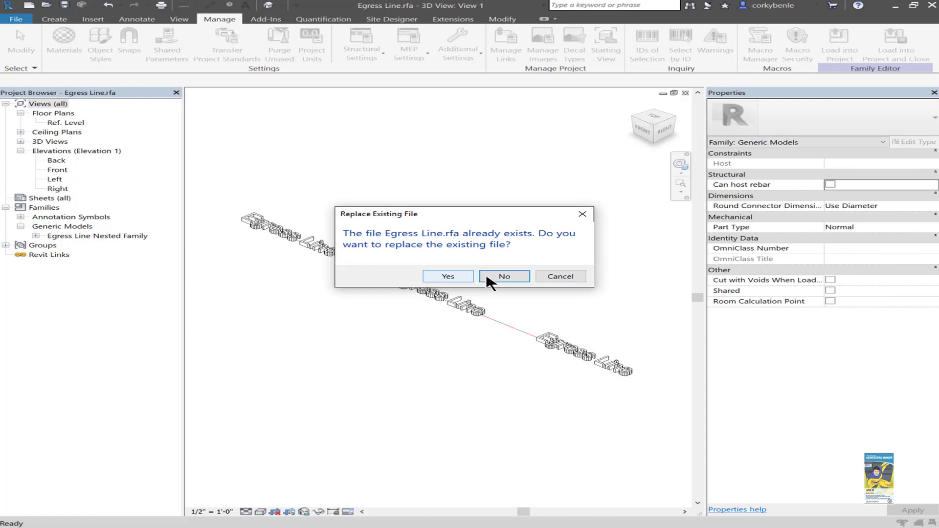
click(467, 277)
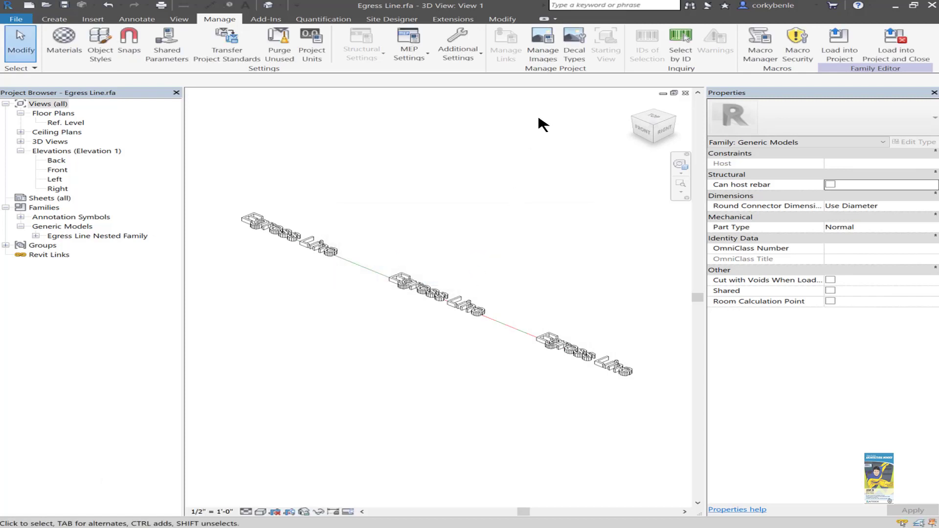
click(685, 93)
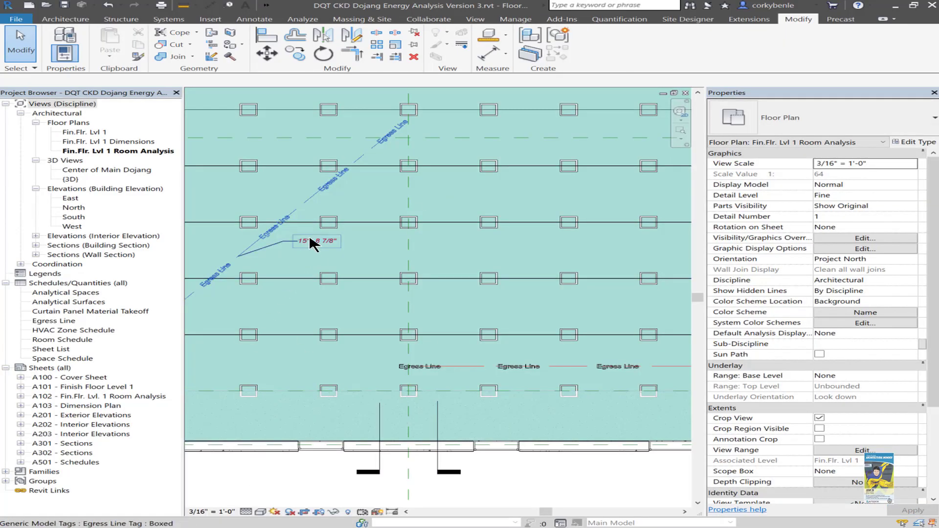
Tag the horizontal egress line using a Free End leader, placing the tag below the line.
click(279, 245)
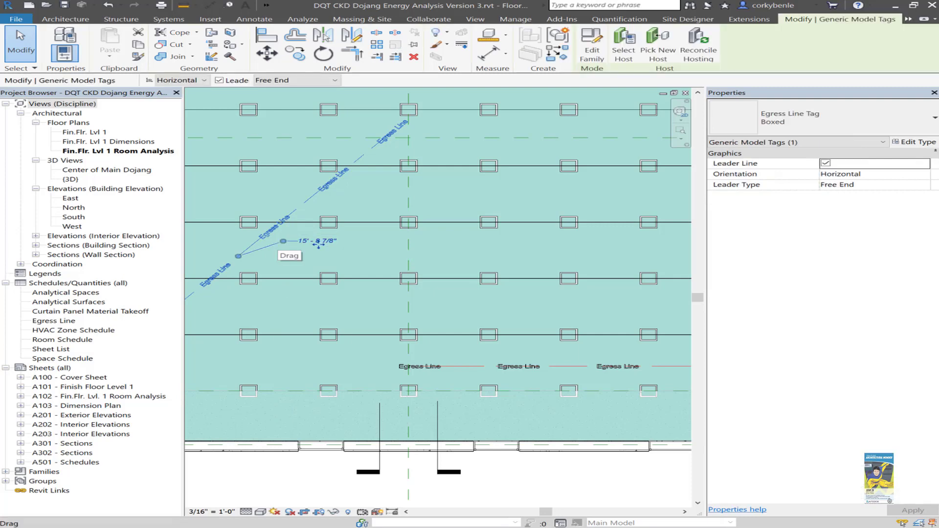
key(t)
key(g)
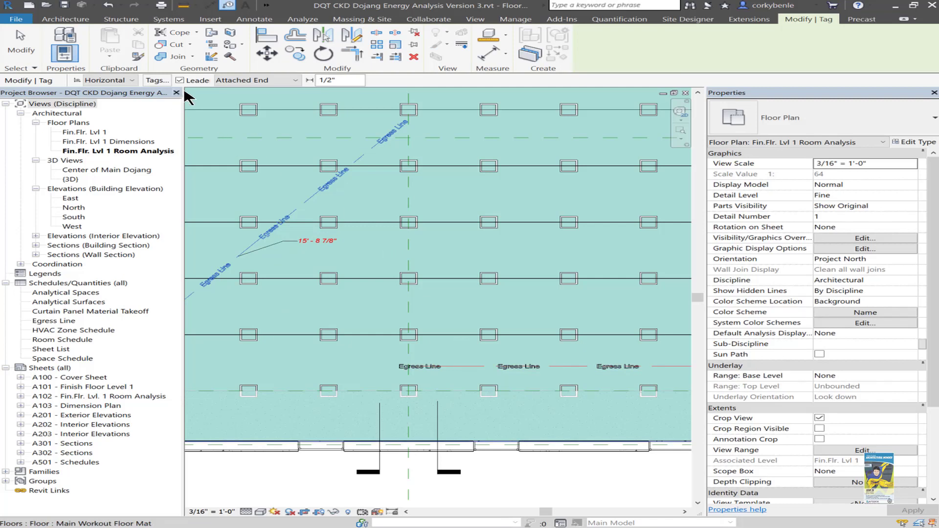
click(230, 81)
click(239, 102)
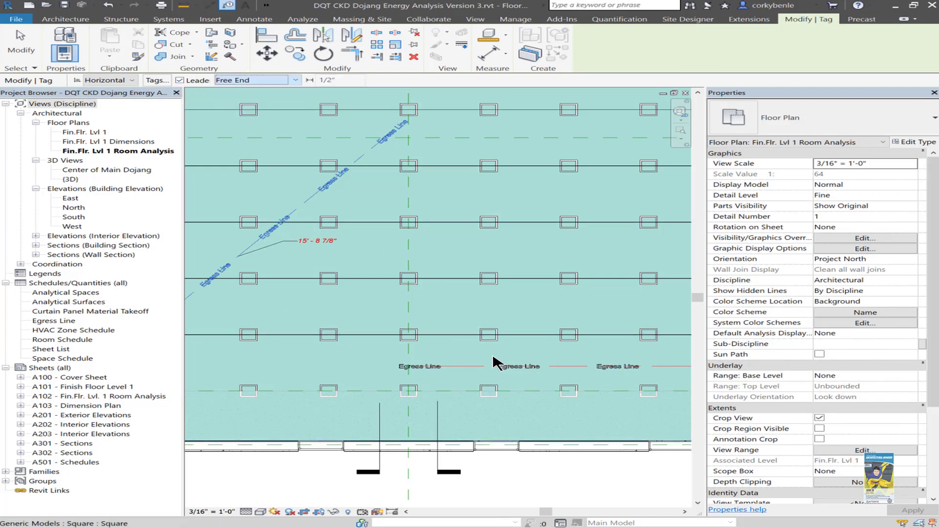
click(467, 365)
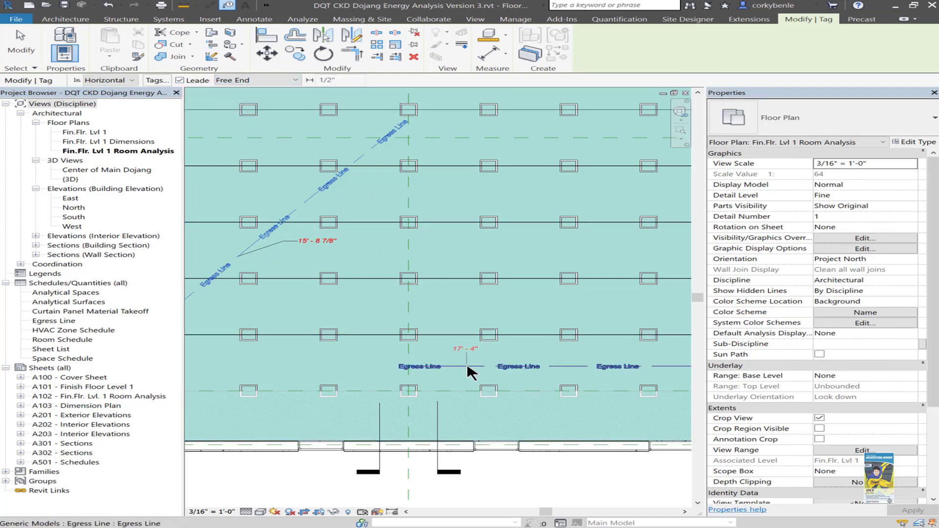
click(490, 413)
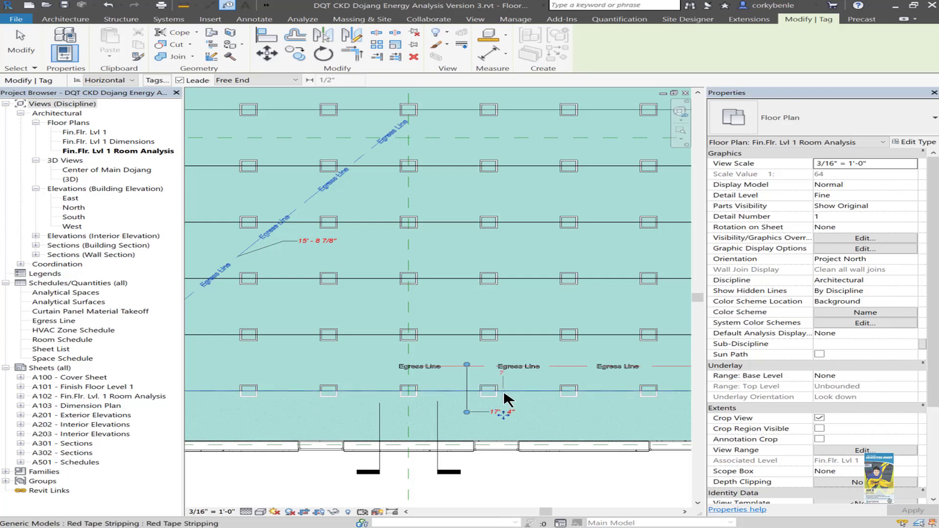
key(Escape)
key(Escape)
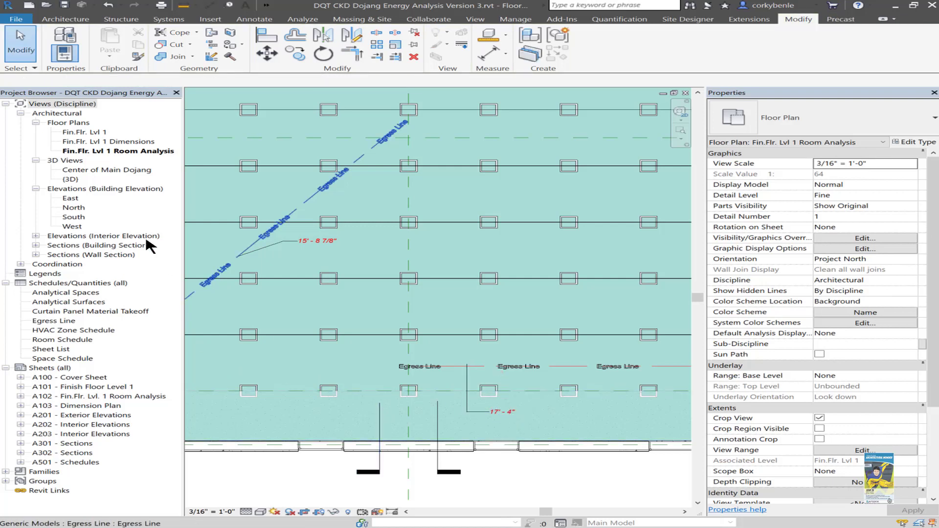
Open the Egress Line schedule and remove its Egress Line Length filters.
double_click(61, 322)
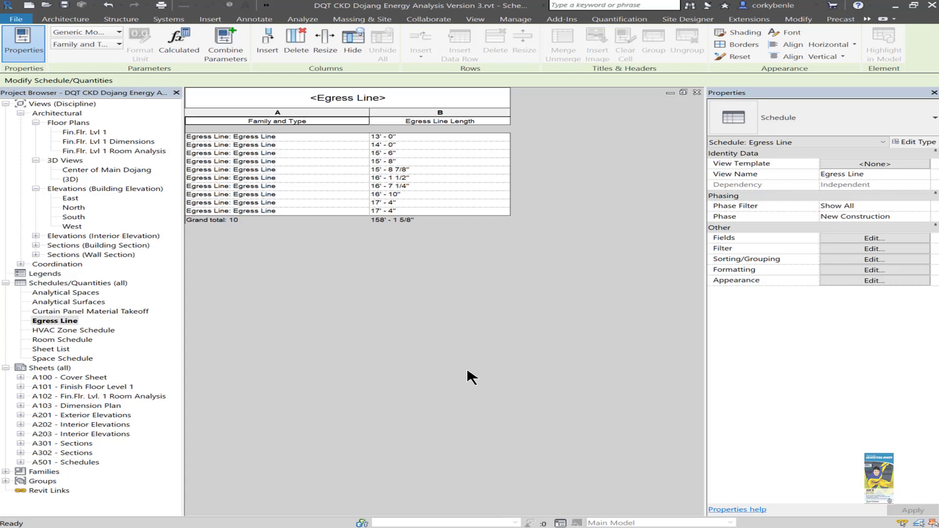
click(824, 248)
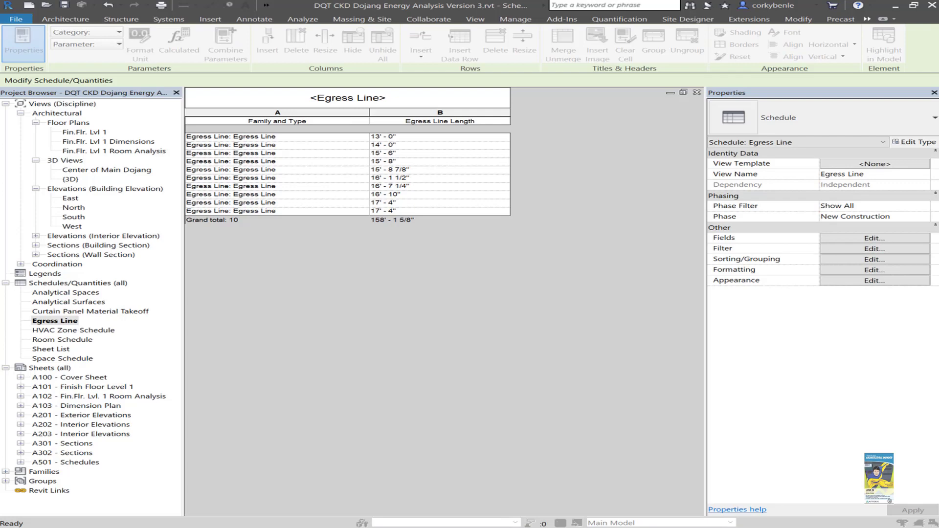
drag(935, 193, 463, 181)
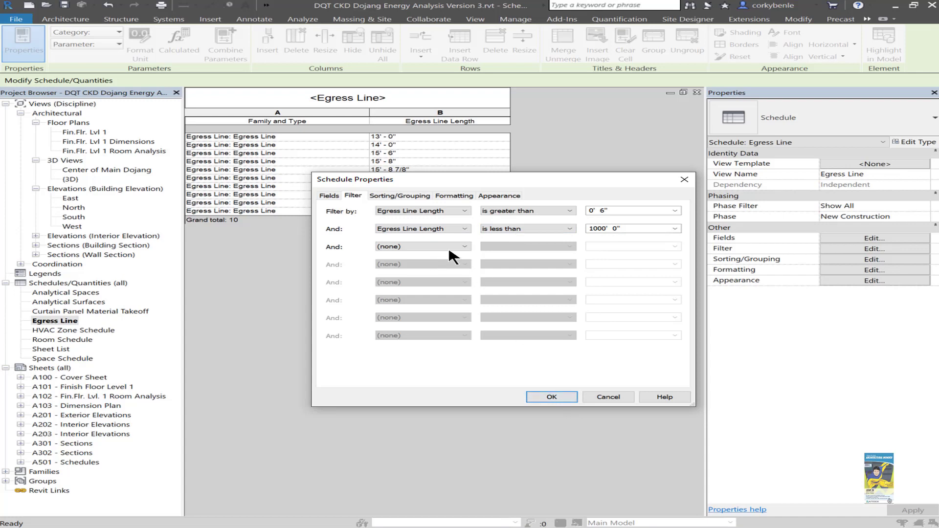
click(419, 211)
click(416, 221)
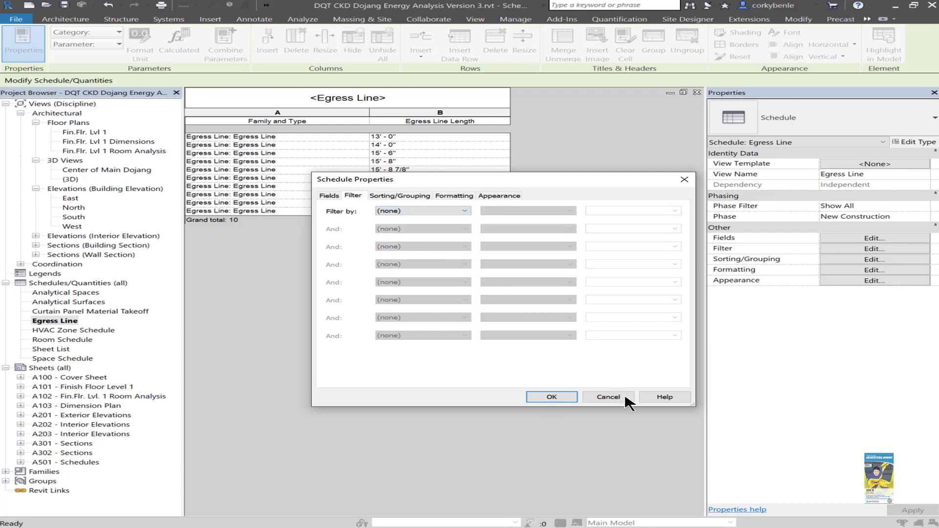
click(556, 397)
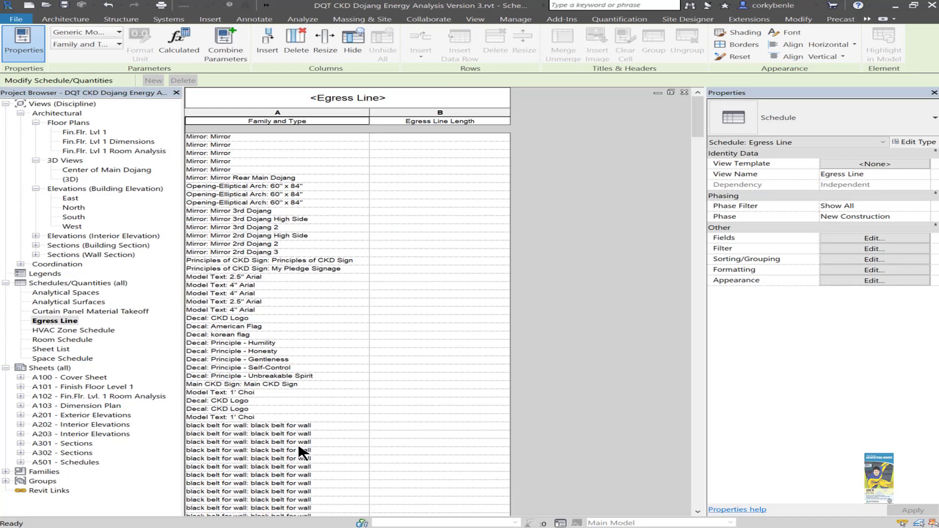
Filter the Egress Line schedule to Egress Line Length values greater than 6" and less than 1000'.
click(866, 249)
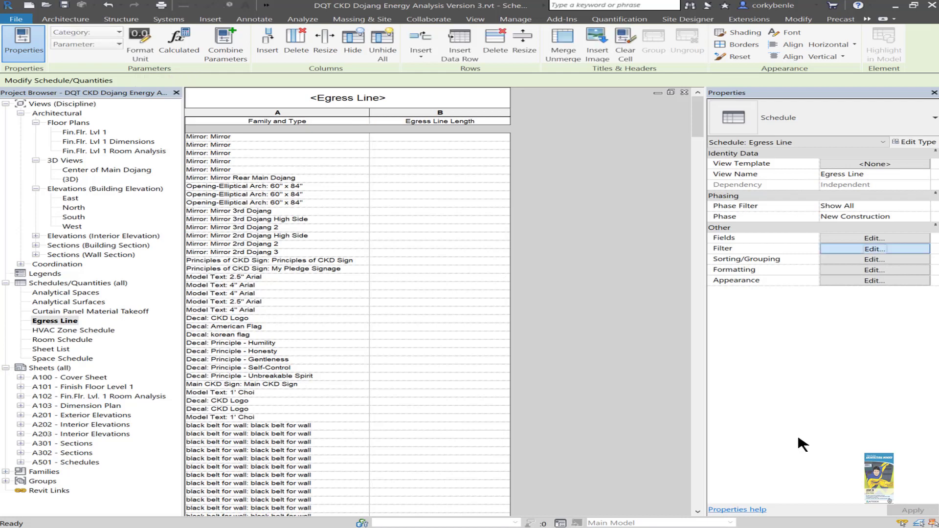
click(416, 211)
click(423, 227)
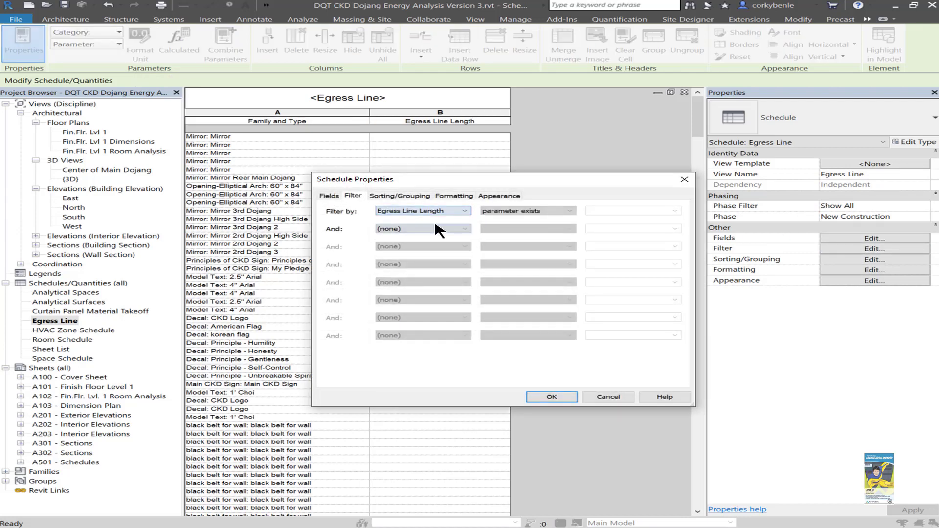
click(440, 229)
click(423, 240)
click(523, 211)
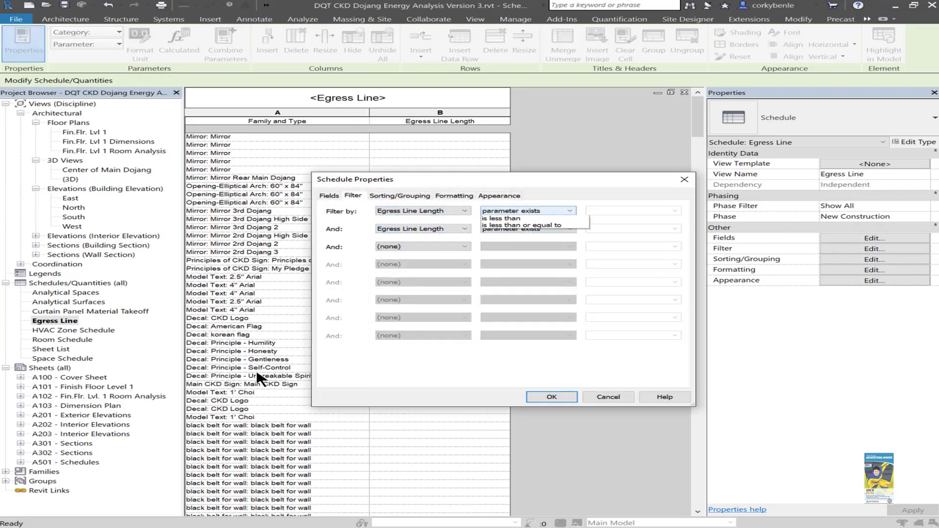
click(540, 240)
click(626, 211)
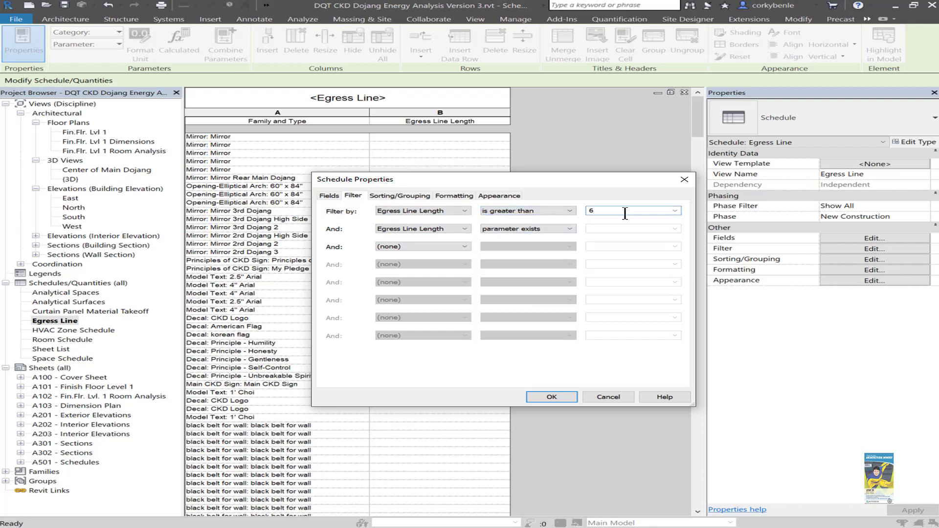
text(6")
click(548, 228)
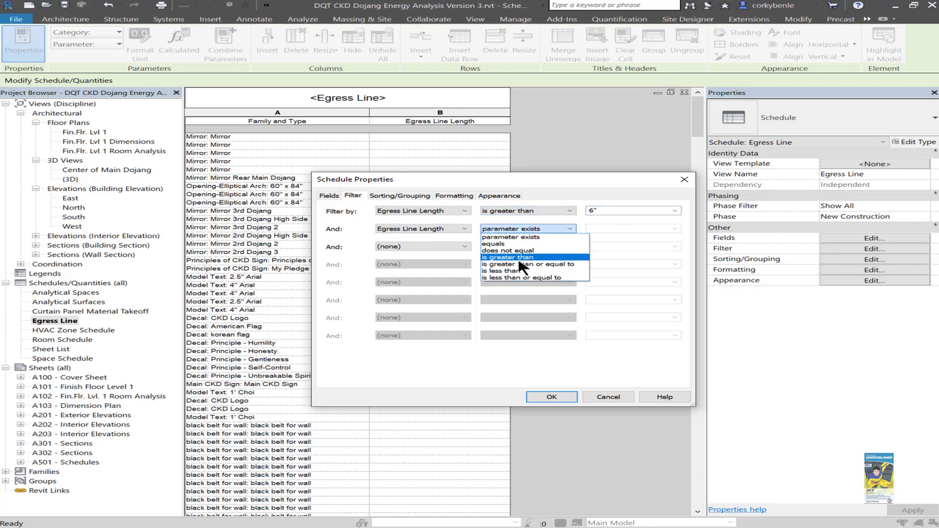
click(514, 271)
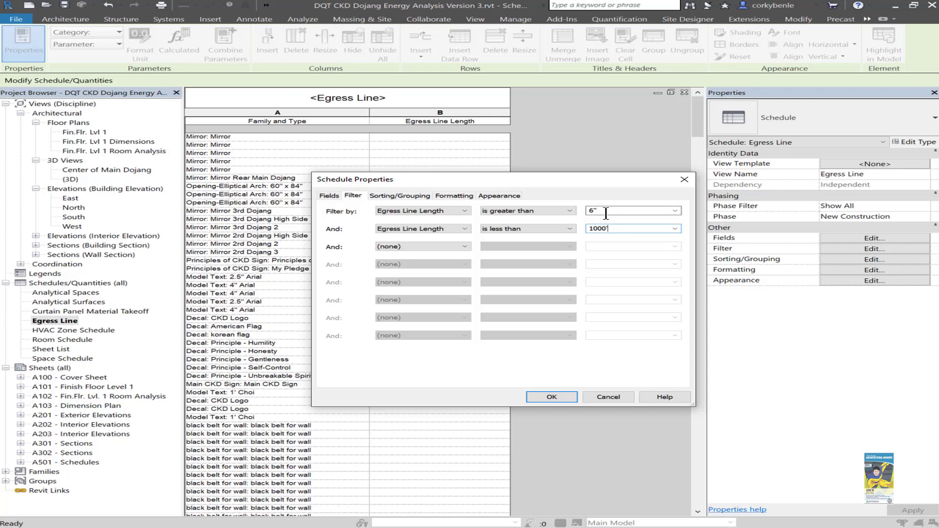
click(551, 397)
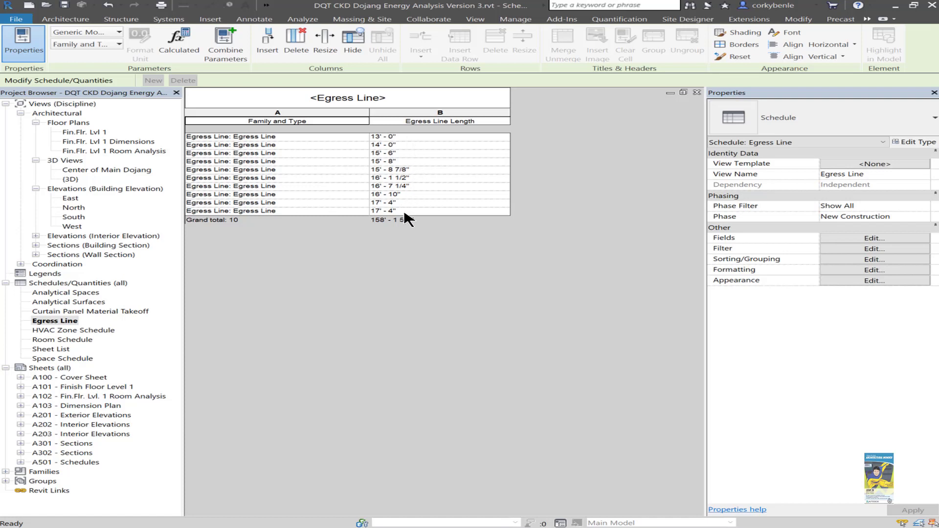
Add a conditional format to the schedule's Egress Line Length field that tests for values less than 20'.
click(851, 272)
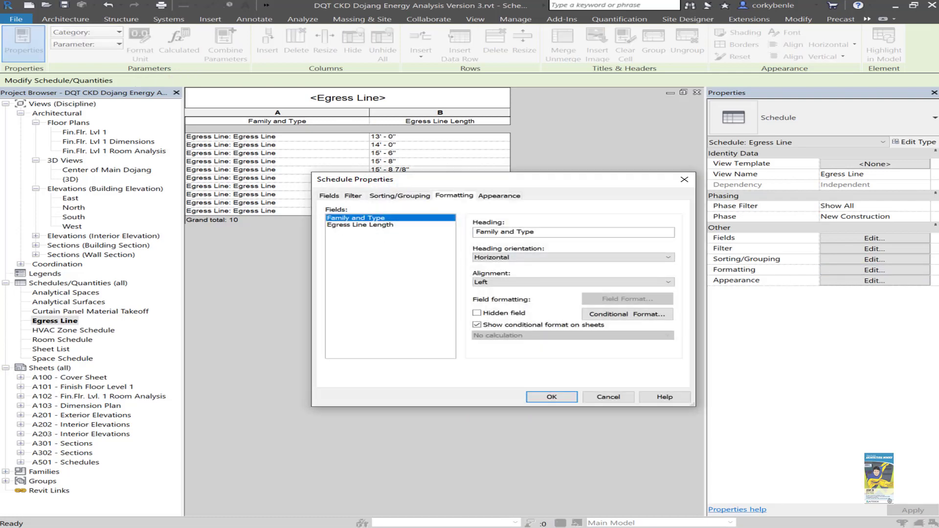
click(360, 225)
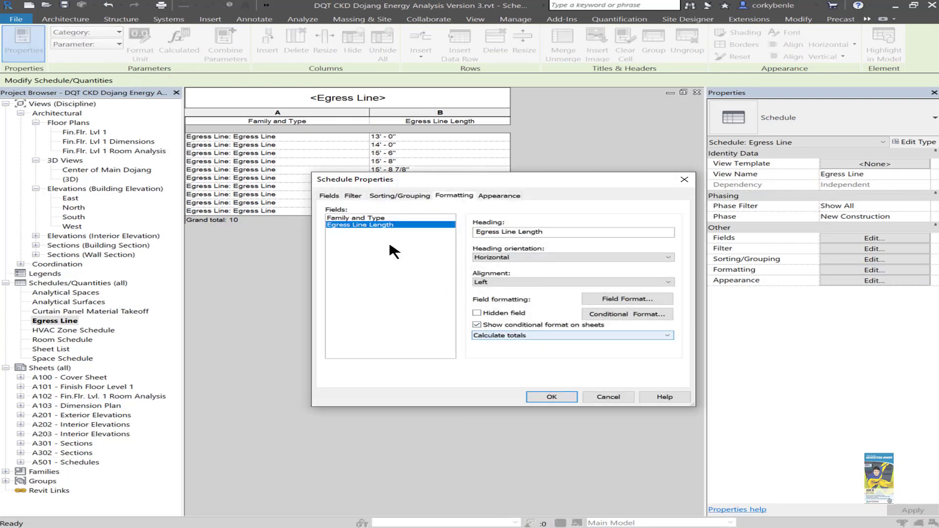
click(602, 316)
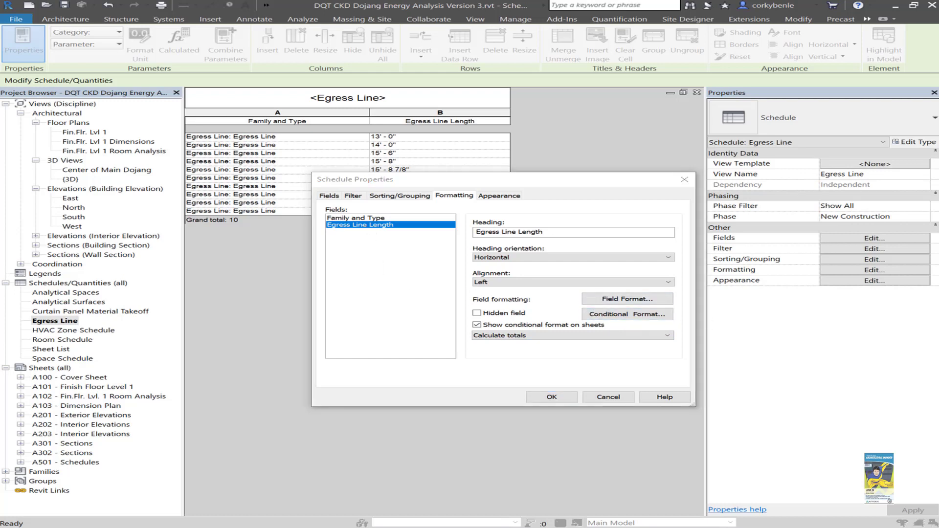
drag(937, 239, 329, 272)
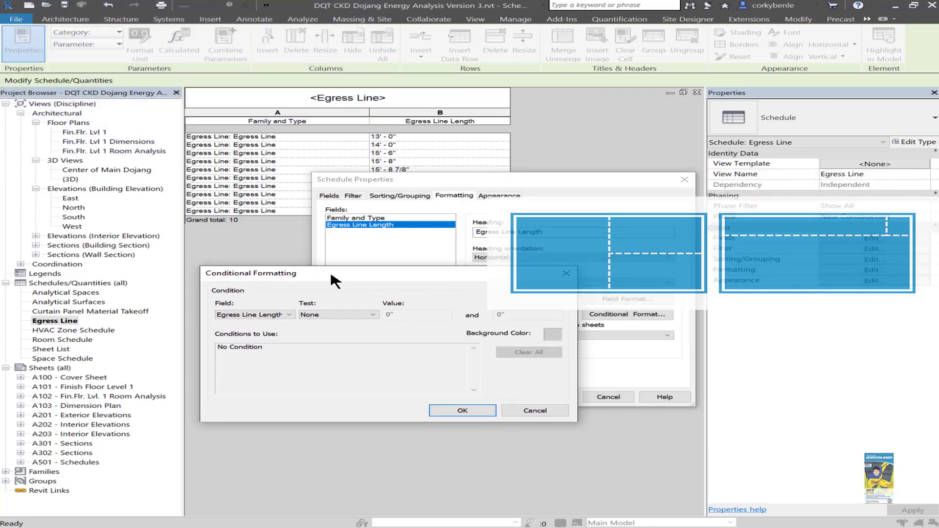
click(357, 314)
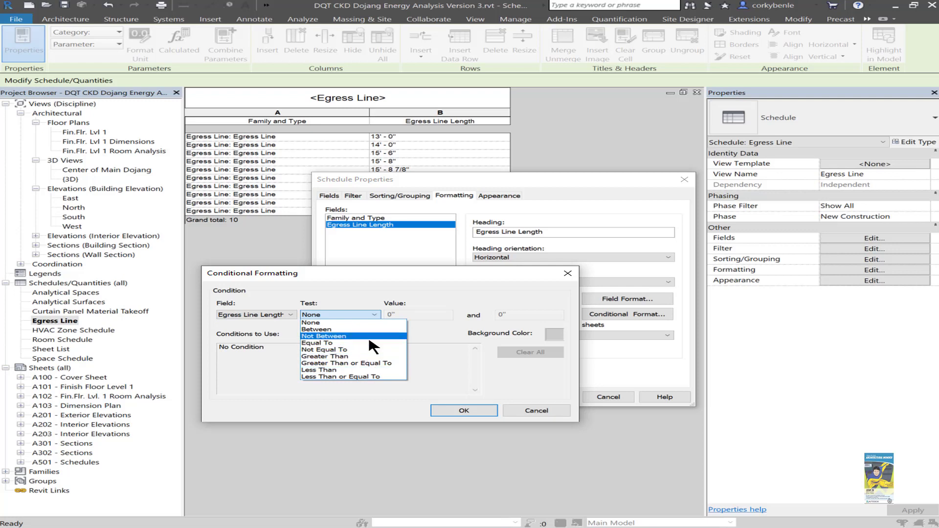
click(361, 370)
click(430, 315)
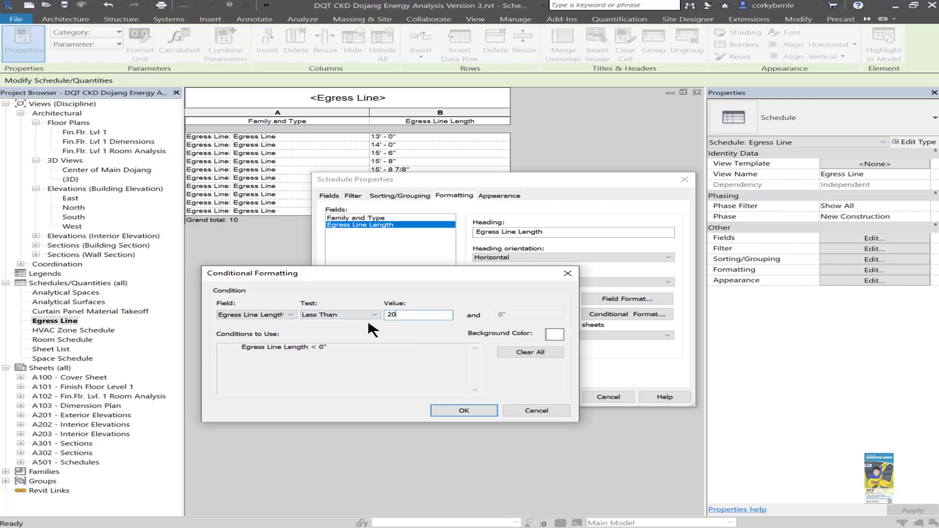
text(20)
key(Tab)
Set the length condition's background color to red and apply the formatting to the schedule.
click(554, 335)
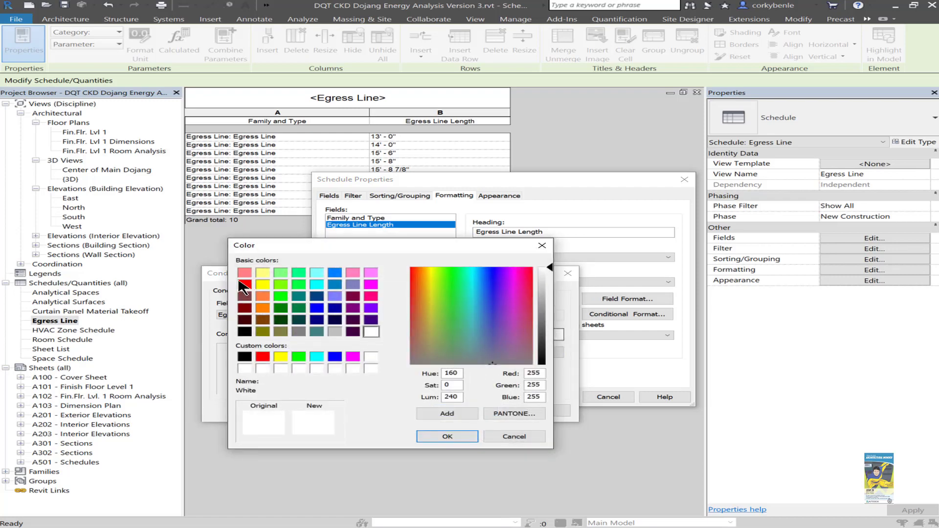
click(245, 284)
click(443, 436)
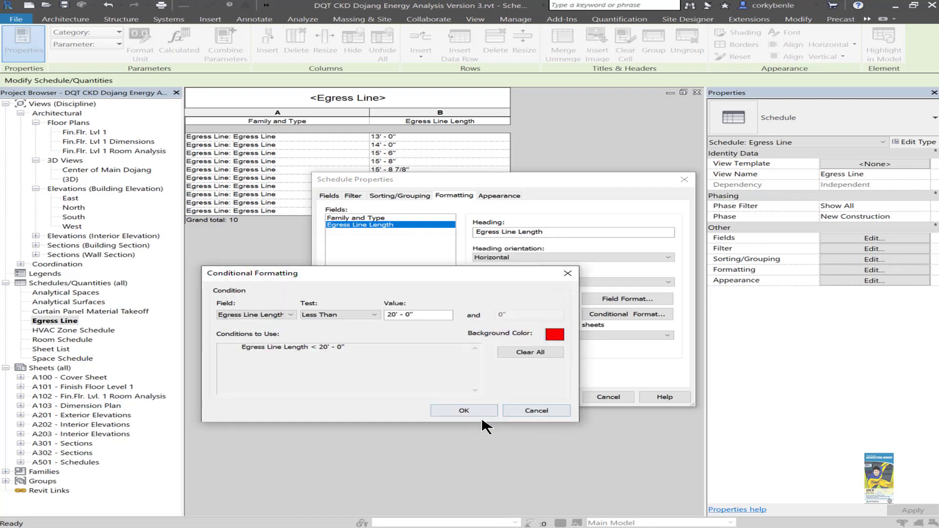
click(472, 411)
click(543, 398)
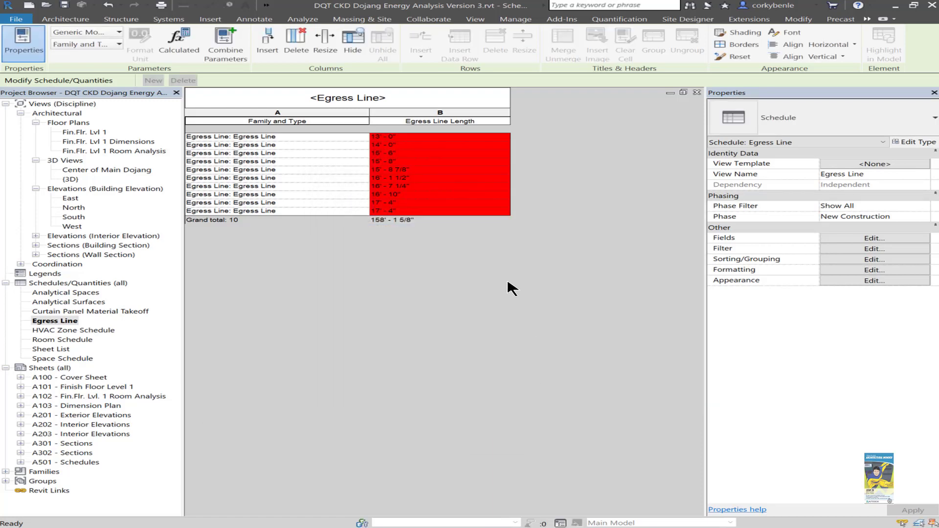
Set the Egress Line Length conditional format to test for values less than 5' and apply it to the schedule.
click(905, 271)
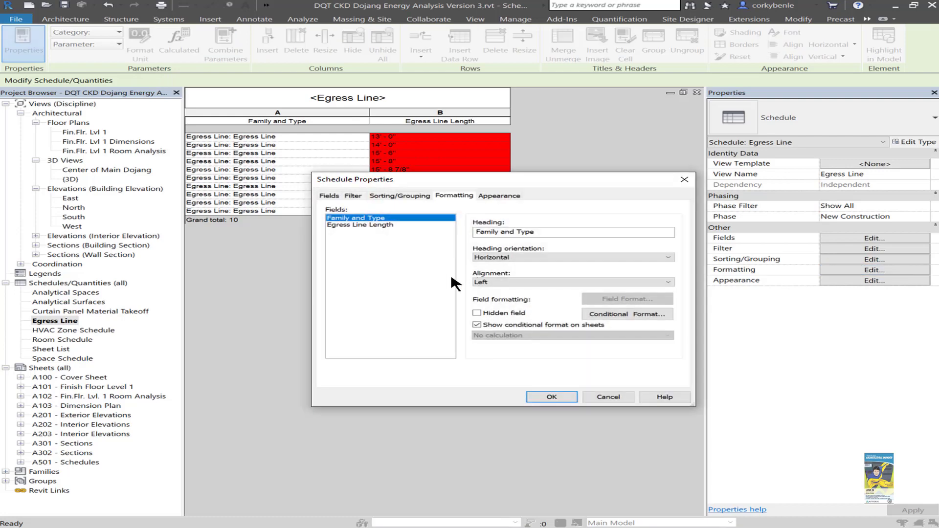
click(598, 314)
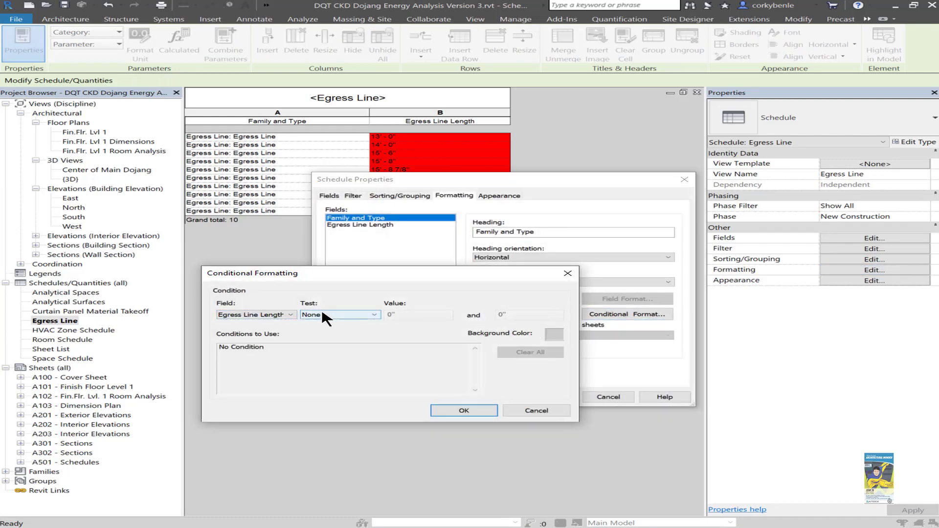
click(541, 412)
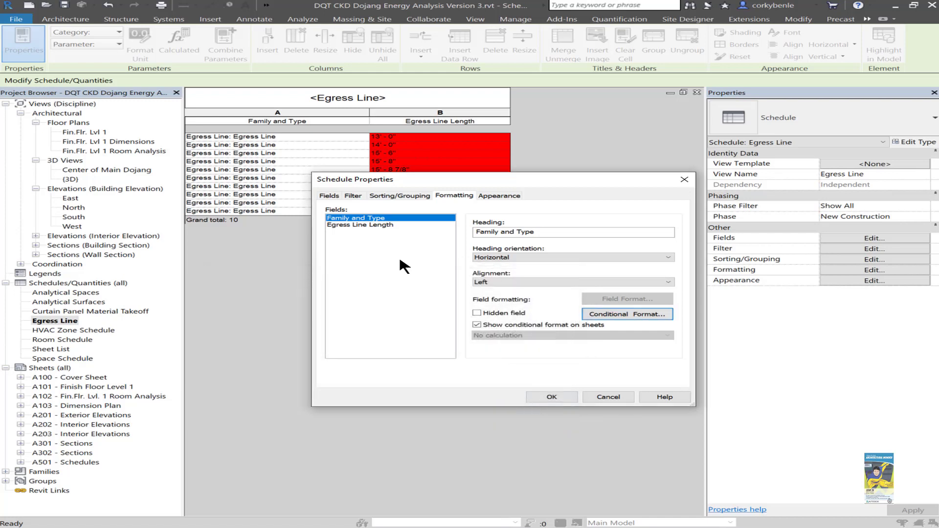
click(378, 226)
click(626, 314)
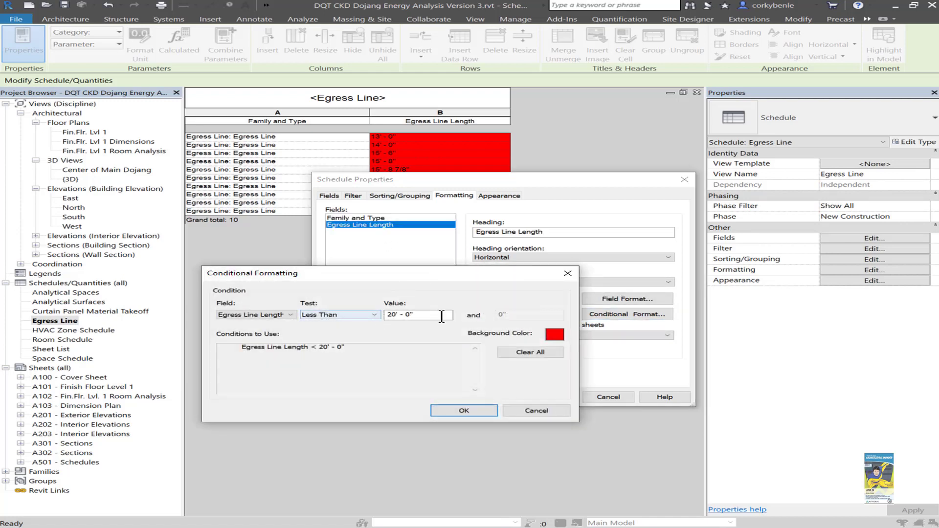
drag(442, 316, 380, 315)
click(373, 315)
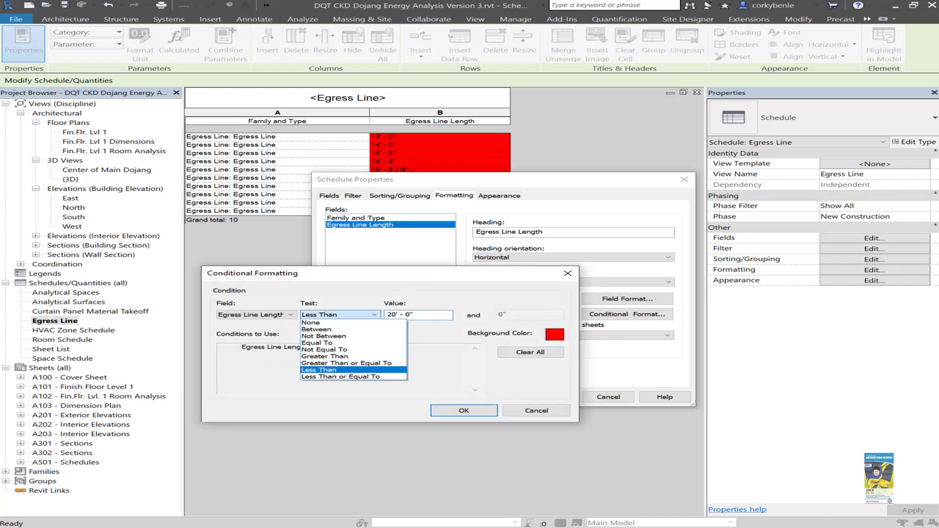
click(317, 371)
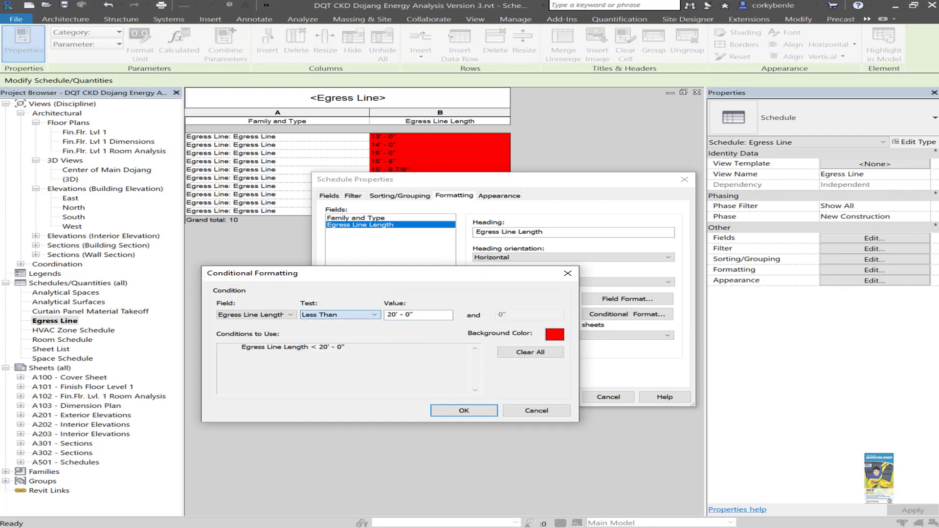
drag(427, 317, 386, 321)
text(5)
key(Return)
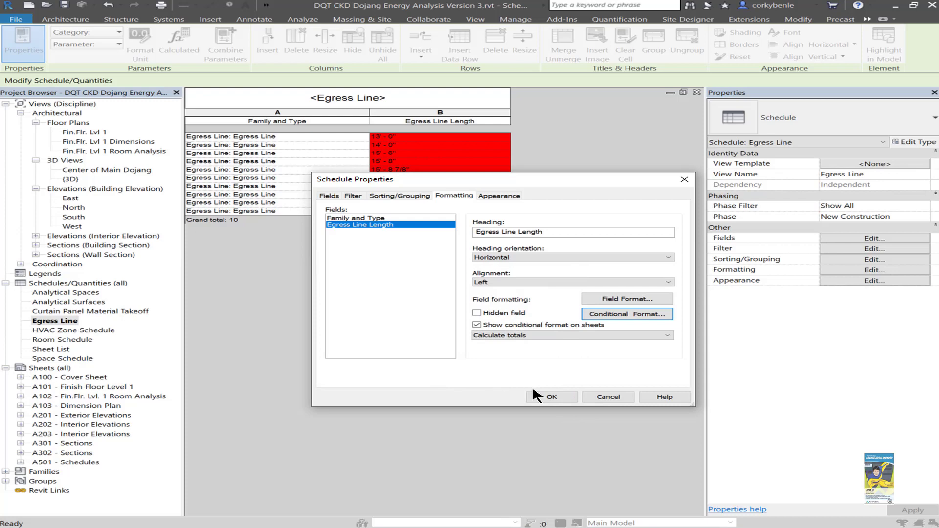
click(538, 404)
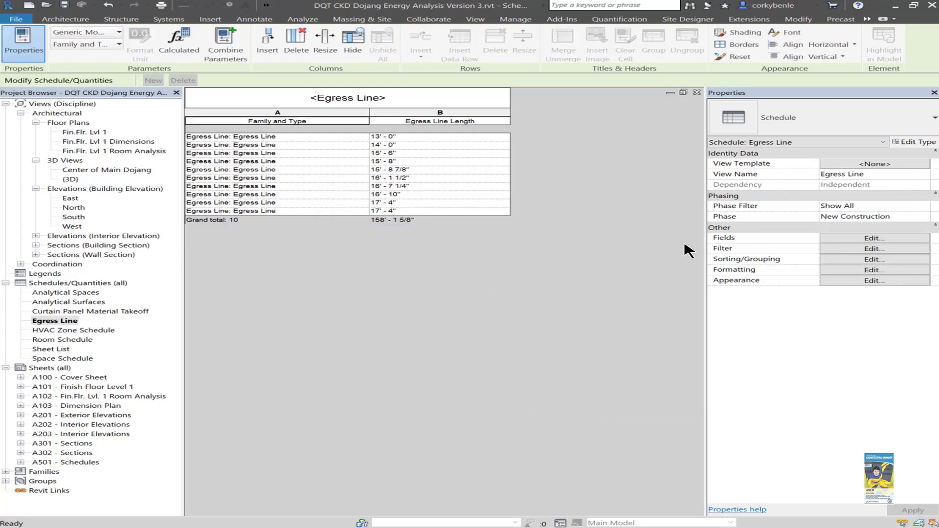
Close the schedule and open the default 3D view to inspect the Egress Line text outside the exterior door.
click(698, 93)
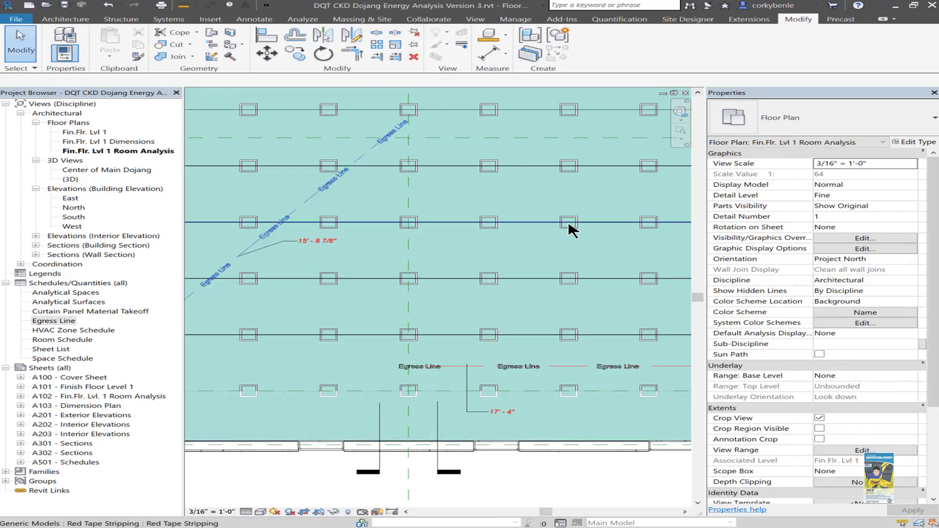
scroll(610, 280, down, 4)
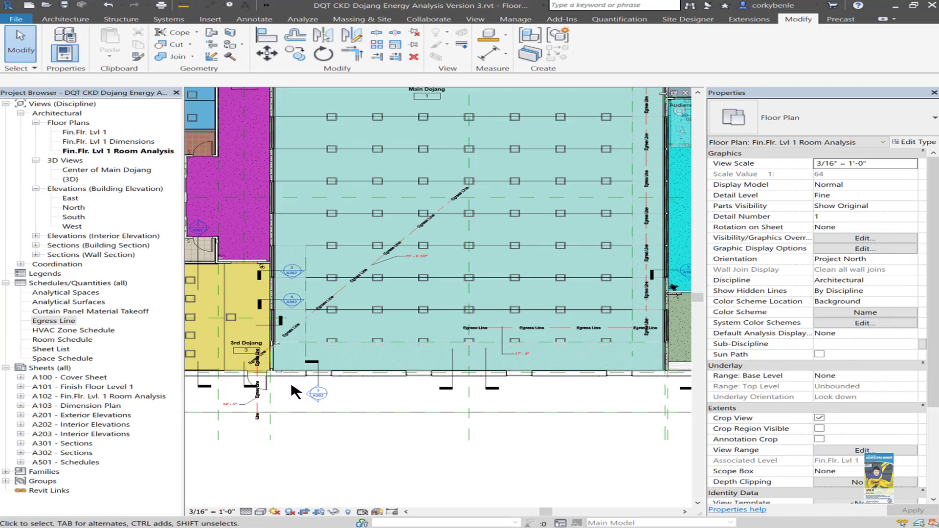
click(265, 6)
click(238, 20)
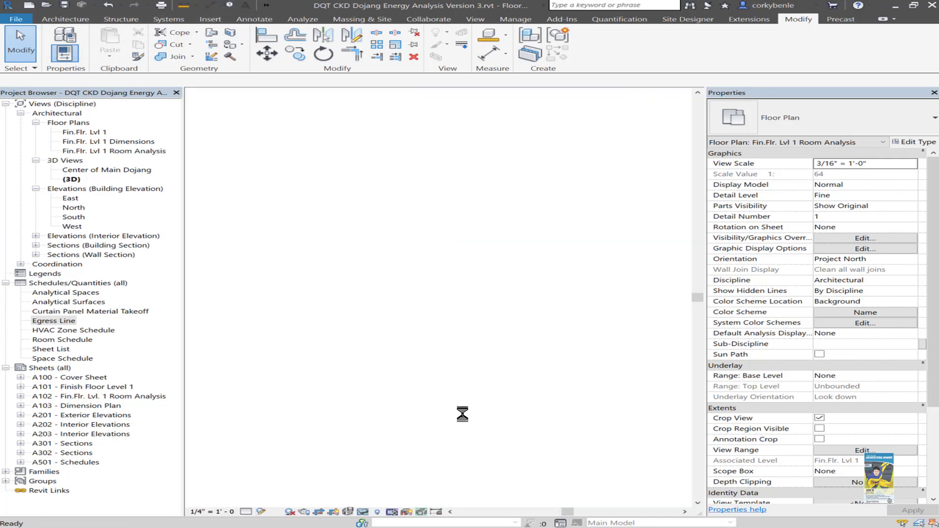
scroll(313, 342, up, 10)
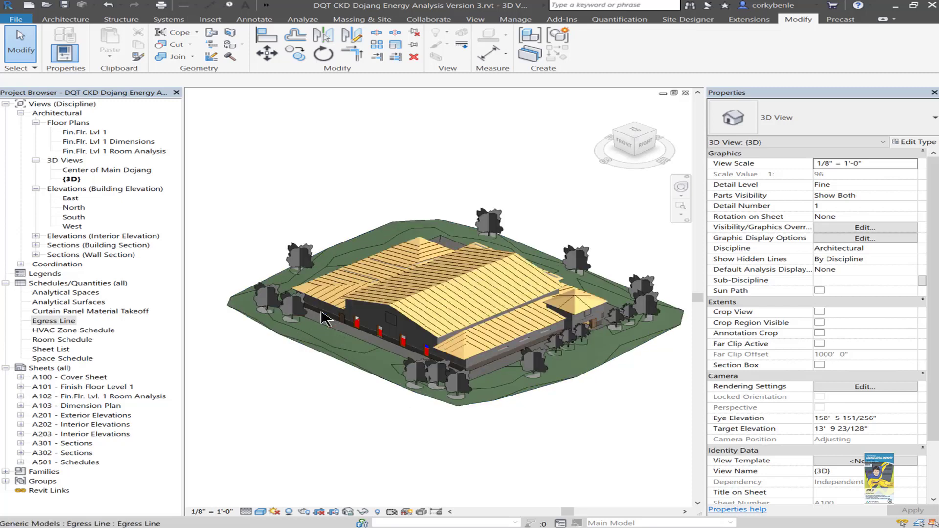
scroll(362, 350, up, 3)
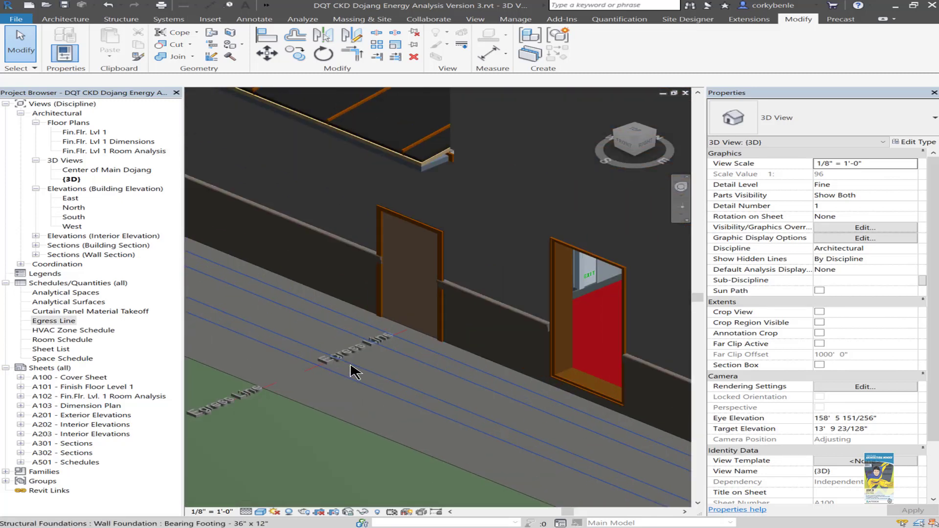
scroll(355, 362, up, 5)
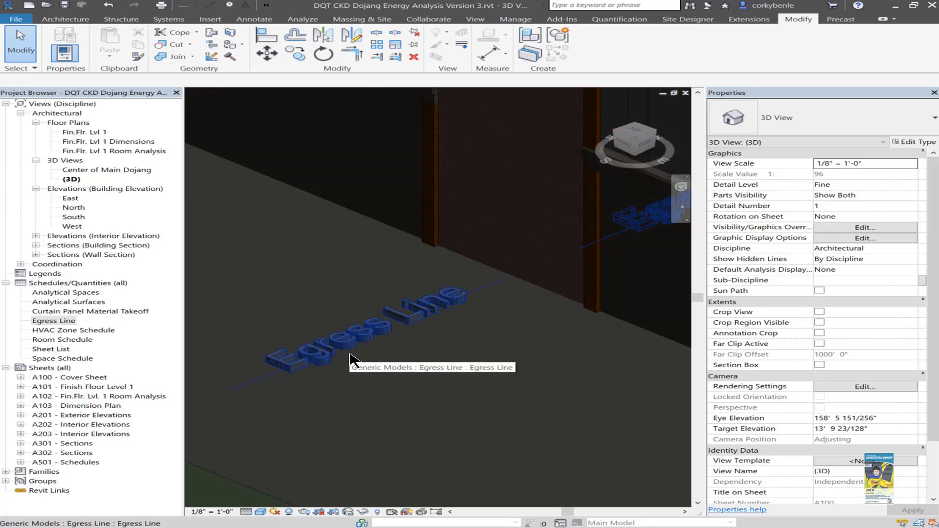
scroll(352, 361, down, 1)
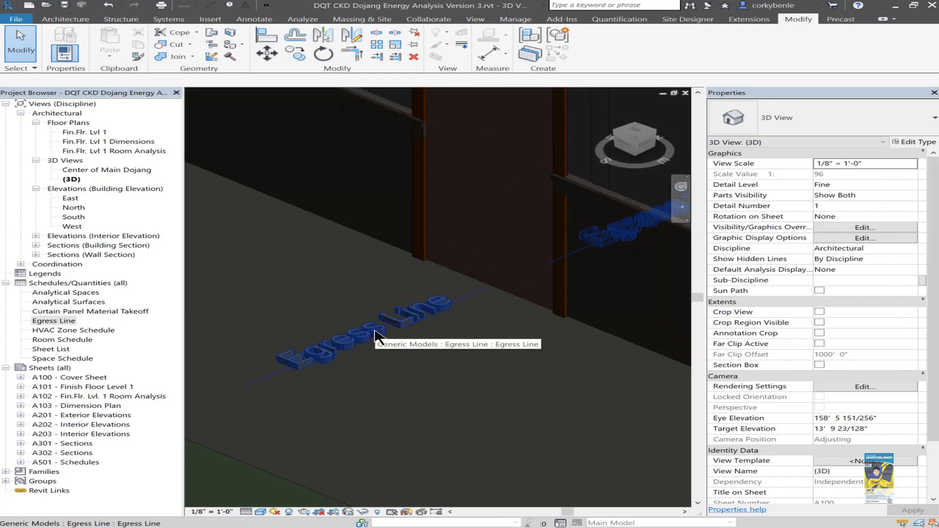
Open the Egress Line family from the line outside the door, and open its nested text family for editing.
click(379, 337)
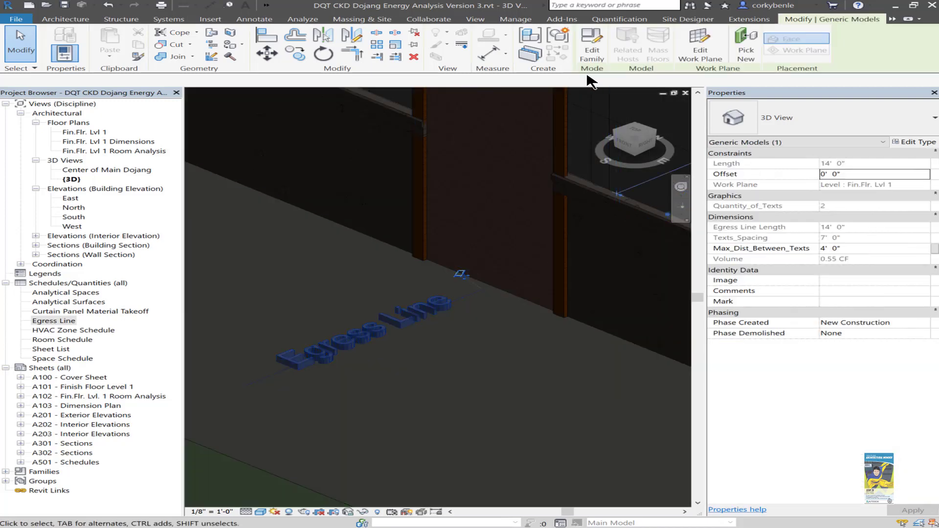
click(592, 47)
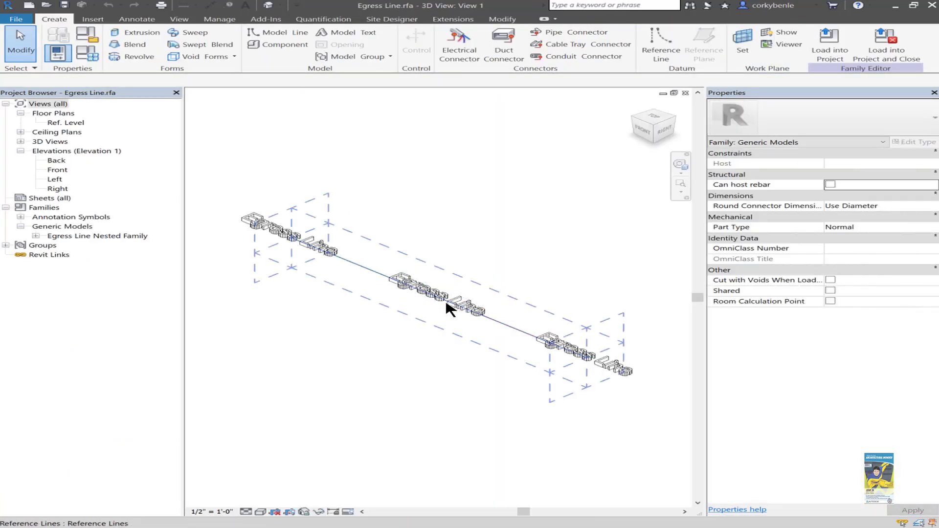
click(449, 308)
click(506, 54)
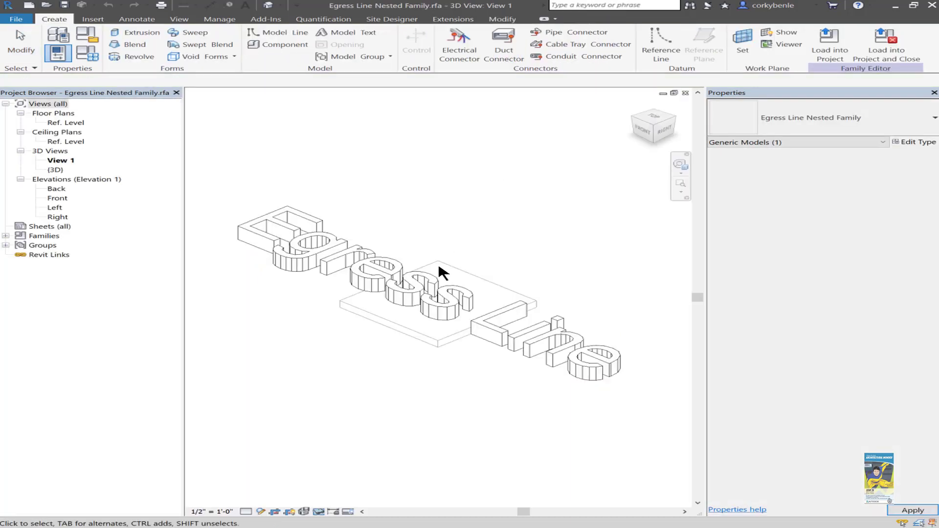
Check the type properties of the nested family's Egress Line model text, including font and text size, without changing them.
click(432, 293)
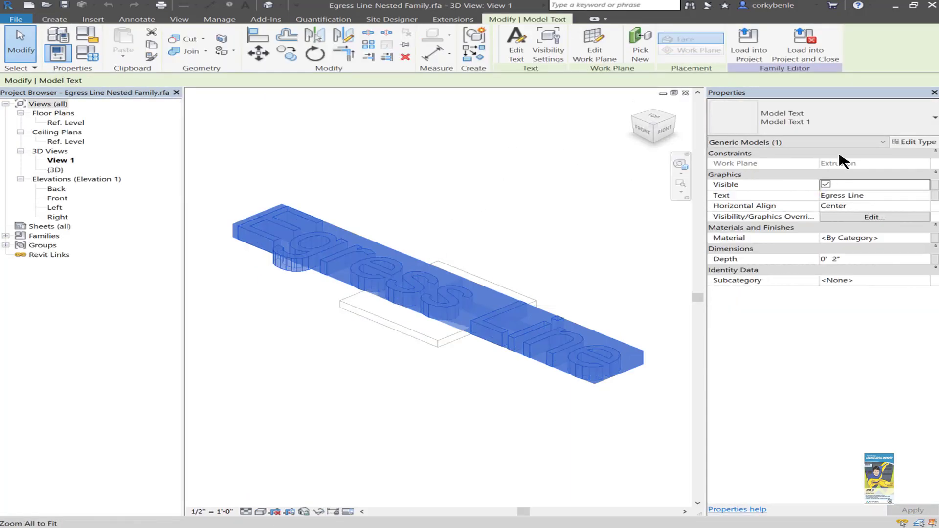
click(909, 142)
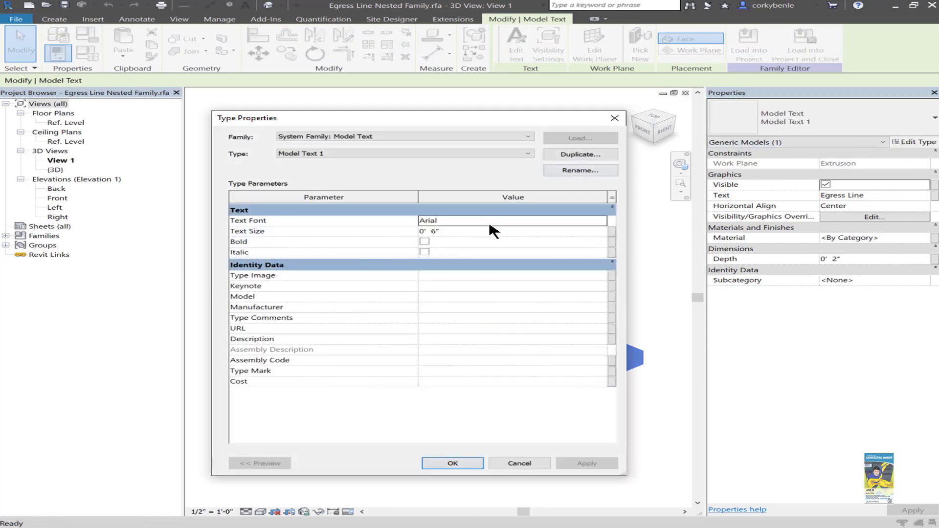
click(516, 465)
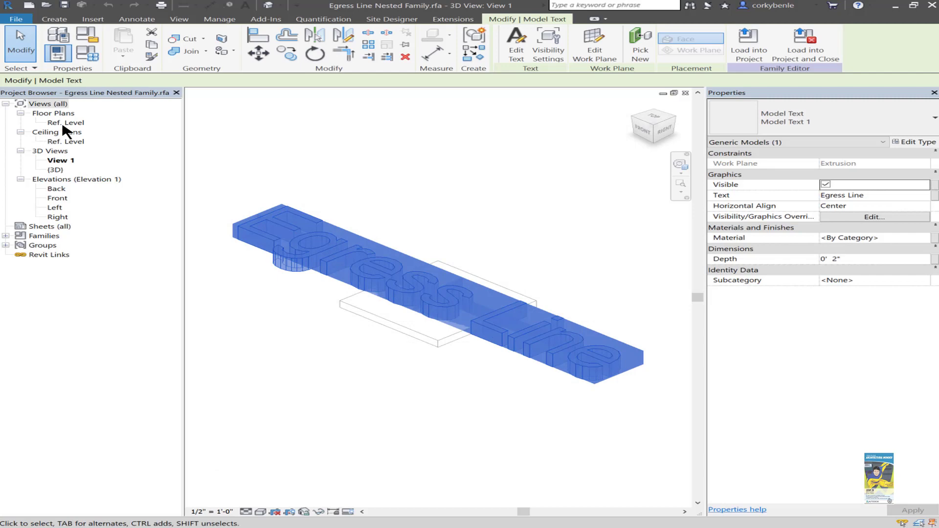
In the nested family's Ref. Level floor plan, change the model text to "Gas Line".
double_click(65, 122)
click(448, 301)
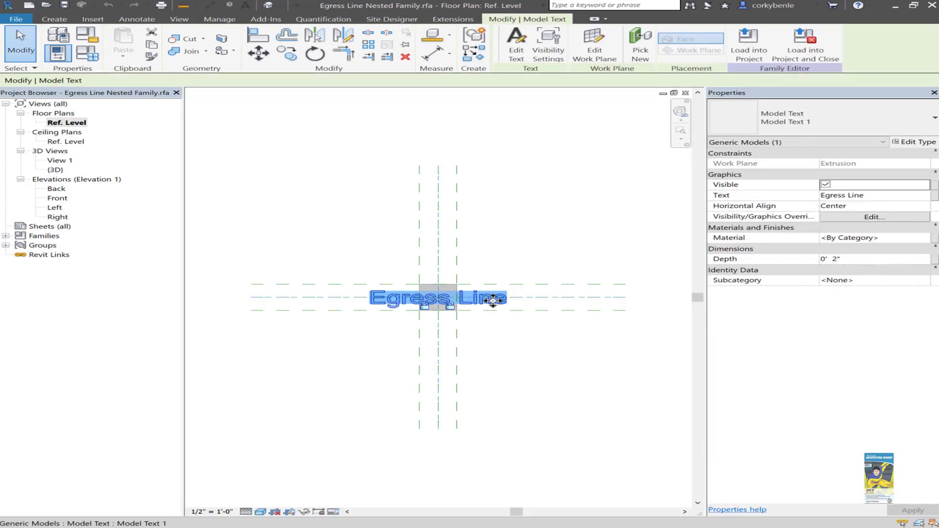
click(537, 205)
click(477, 297)
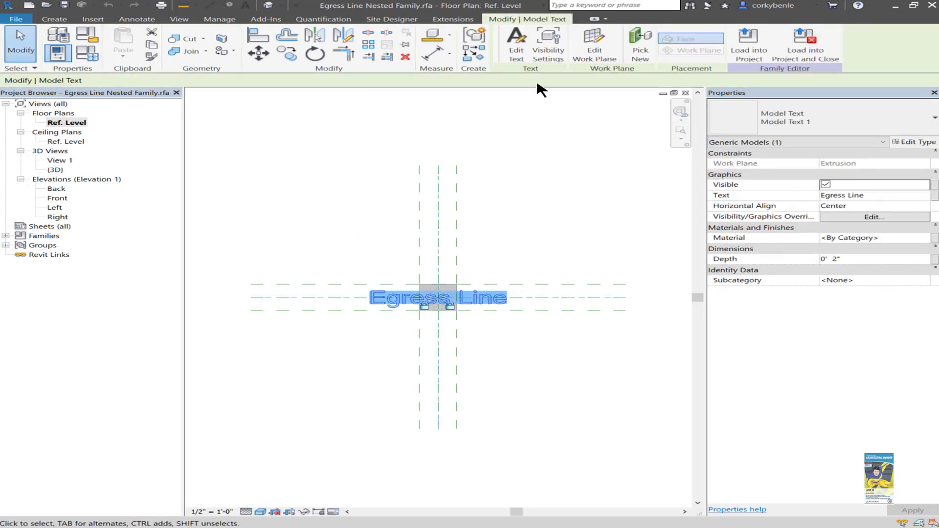
click(521, 52)
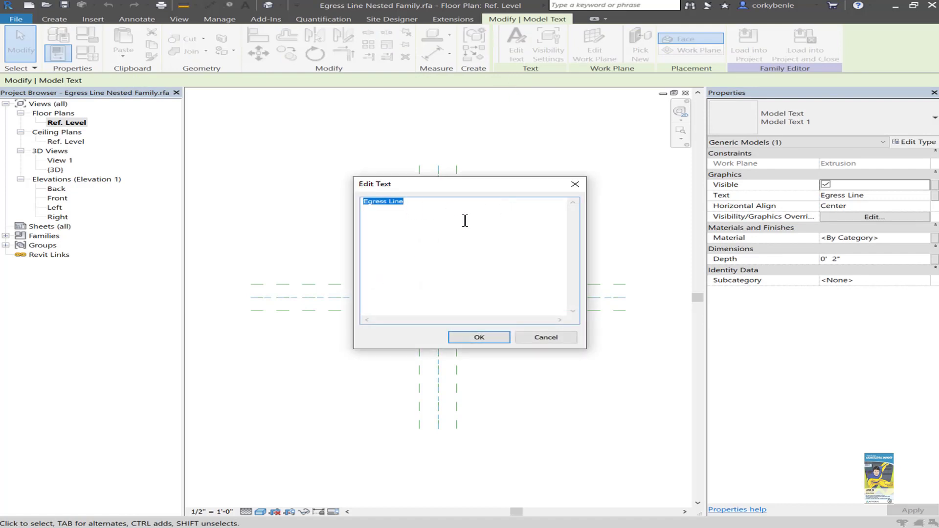
text(Gas)
click(479, 337)
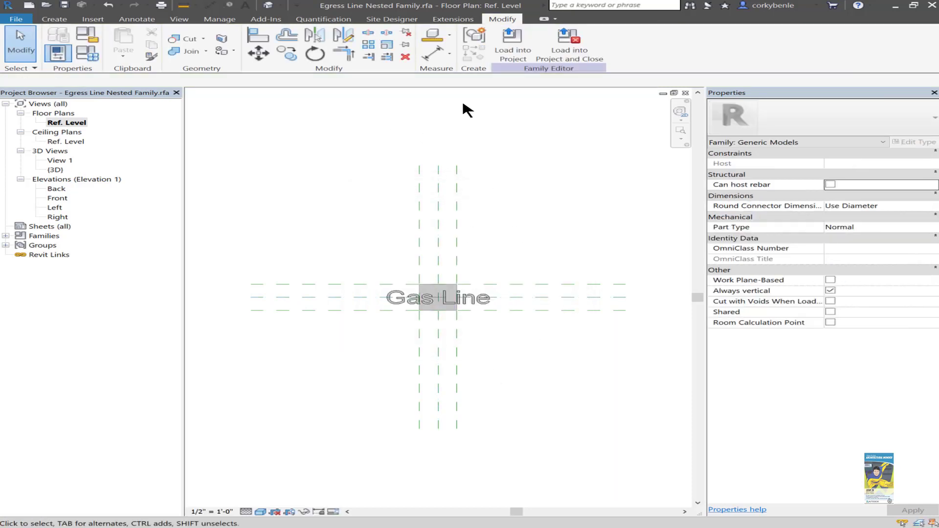
Load the edited nested family into Egress Line.rfa, replacing the existing nested version.
click(518, 54)
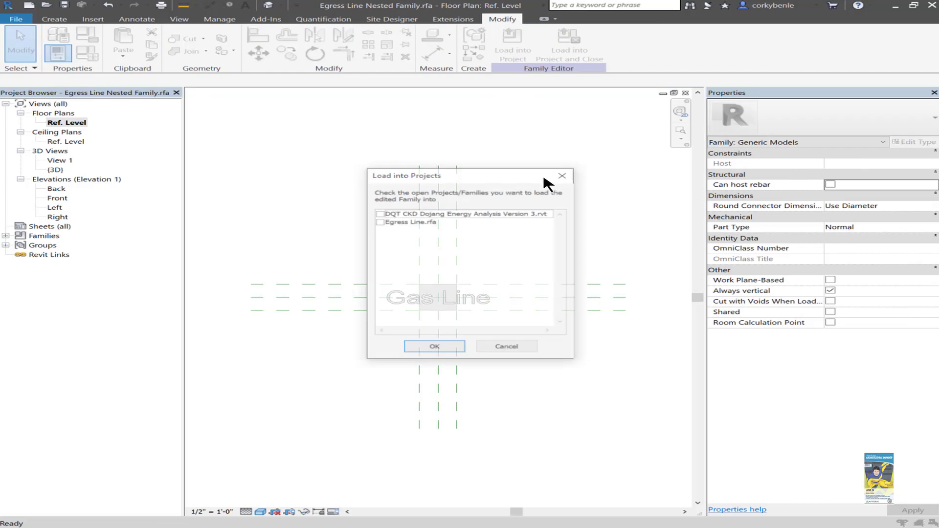
click(378, 221)
click(432, 347)
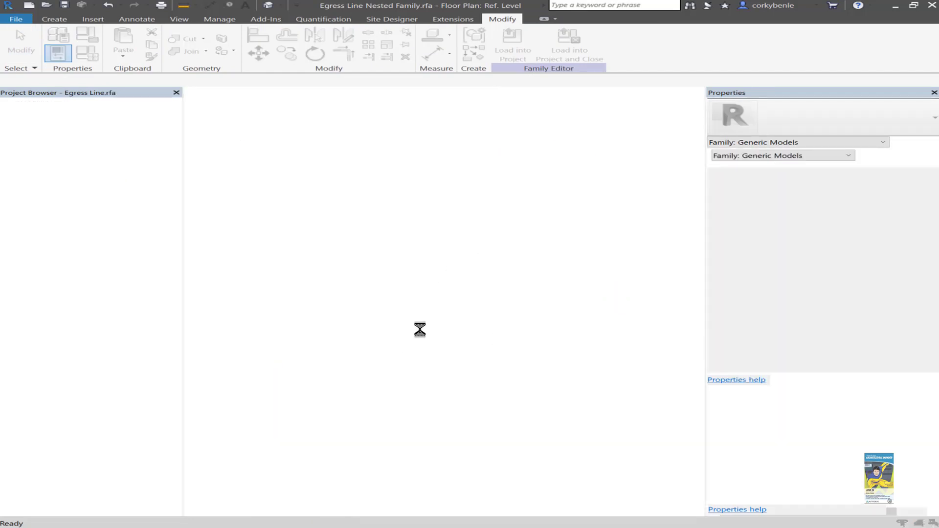
click(406, 271)
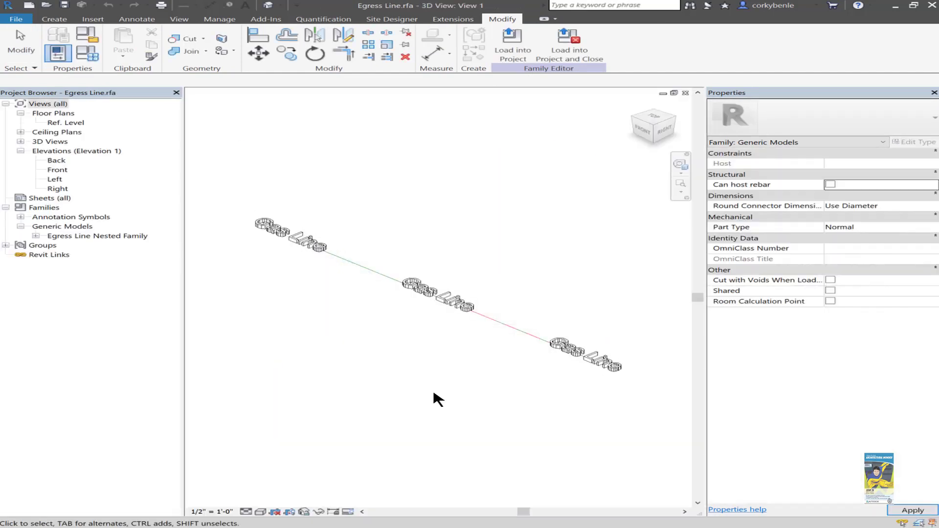
Load the updated Egress Line family into the DQT CKD Dojang Energy Analysis Version 3.rvt project, overwriting the existing version.
click(513, 47)
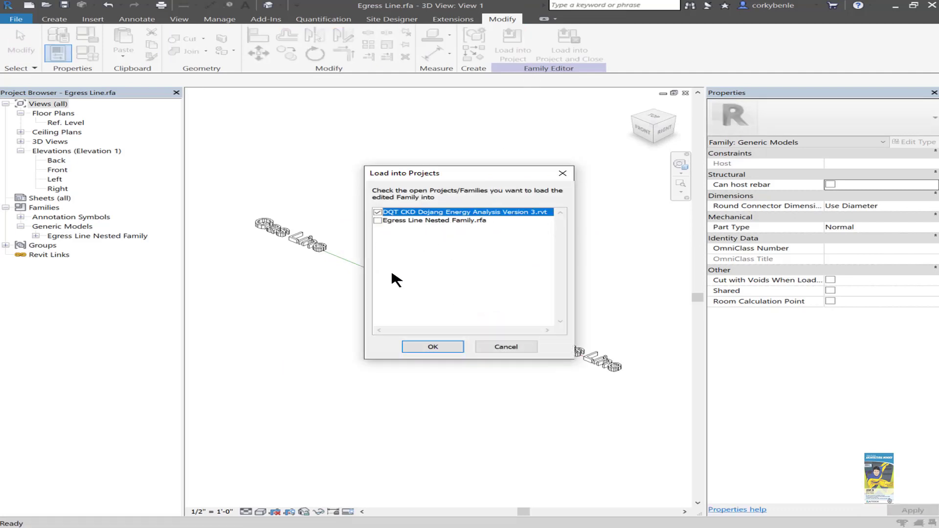
click(431, 349)
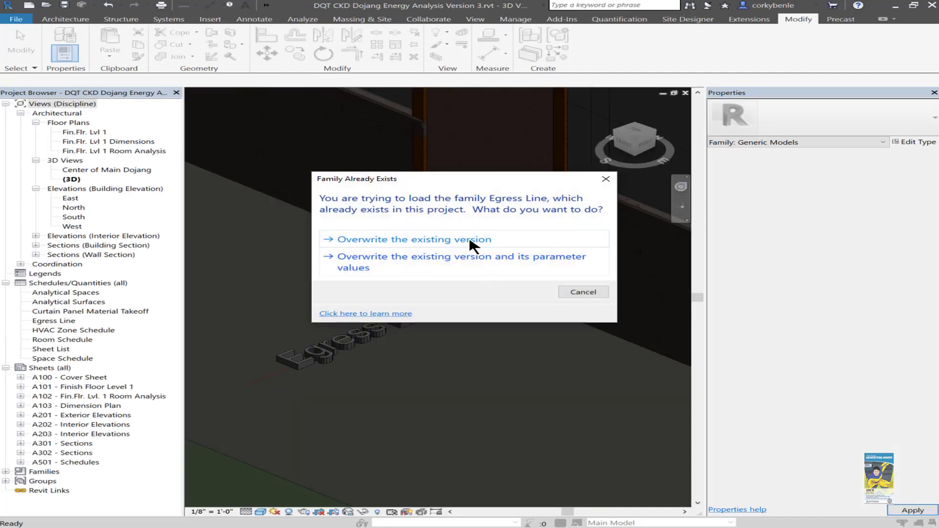
click(469, 238)
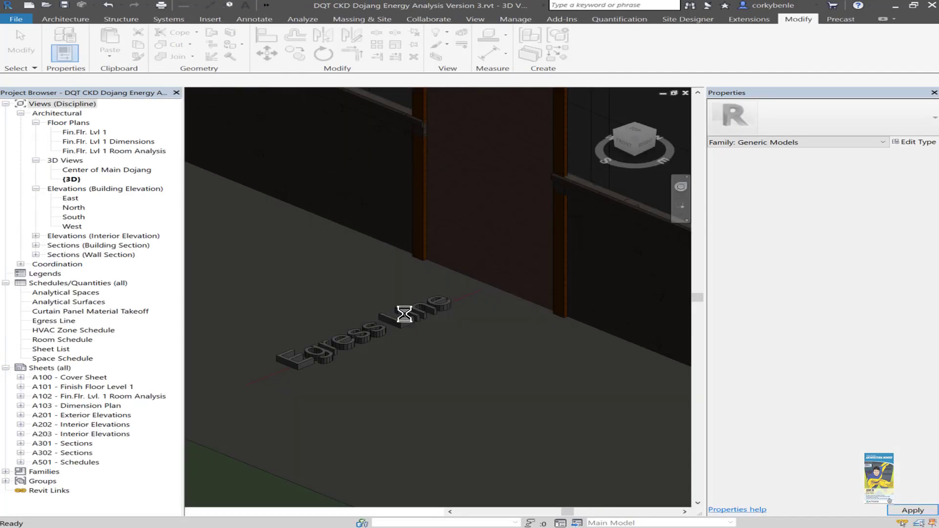